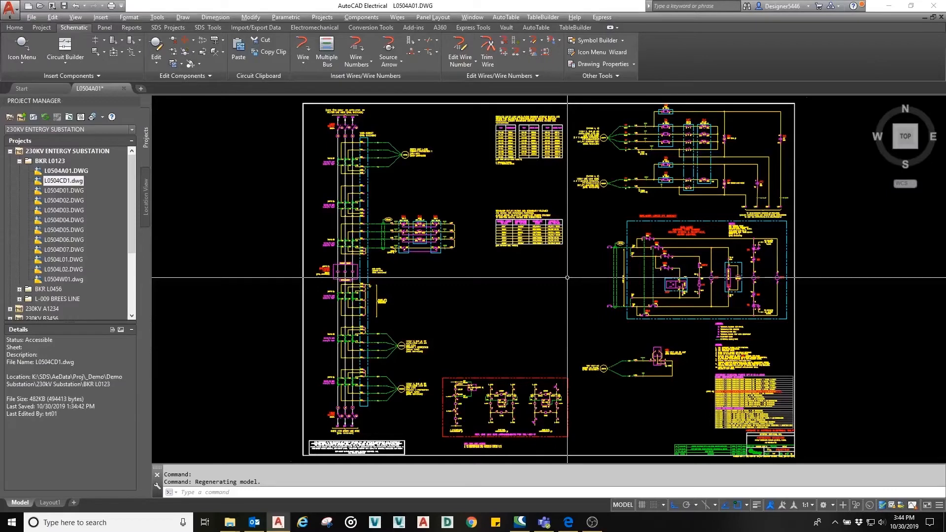
Step: Start a schematic Cable Fan-In with tag 4602C as a source cable symbol, Right orientation, and new wire stubs
{"action": "left_click", "coordinate": [211, 29]}
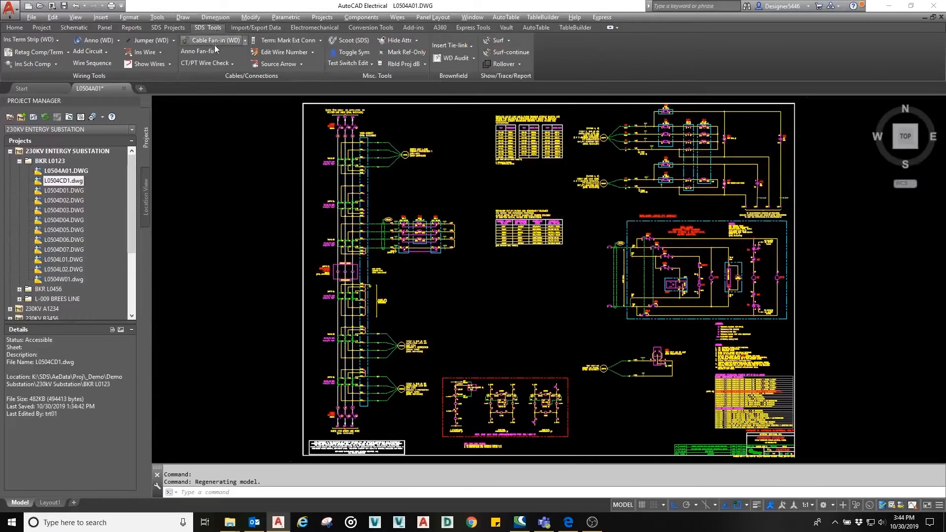
{"action": "left_click", "coordinate": [246, 40]}
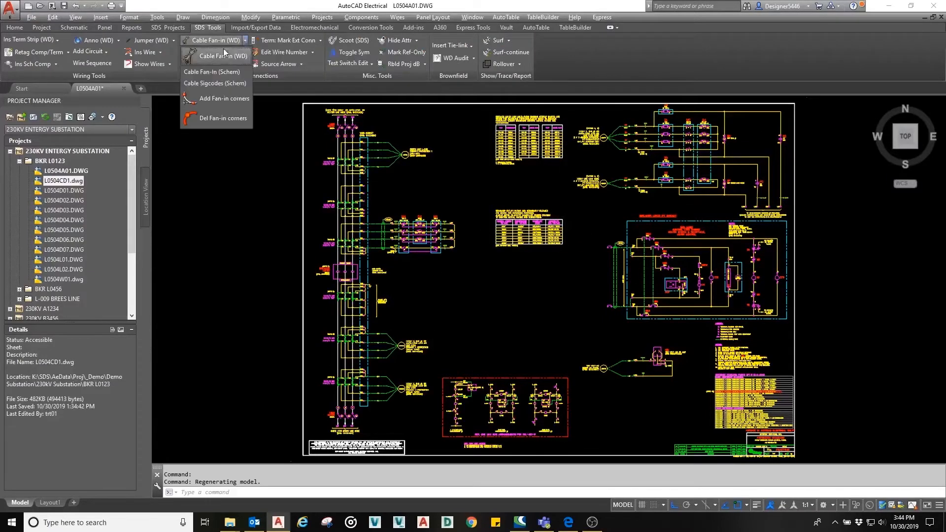
{"action": "left_click", "coordinate": [215, 73]}
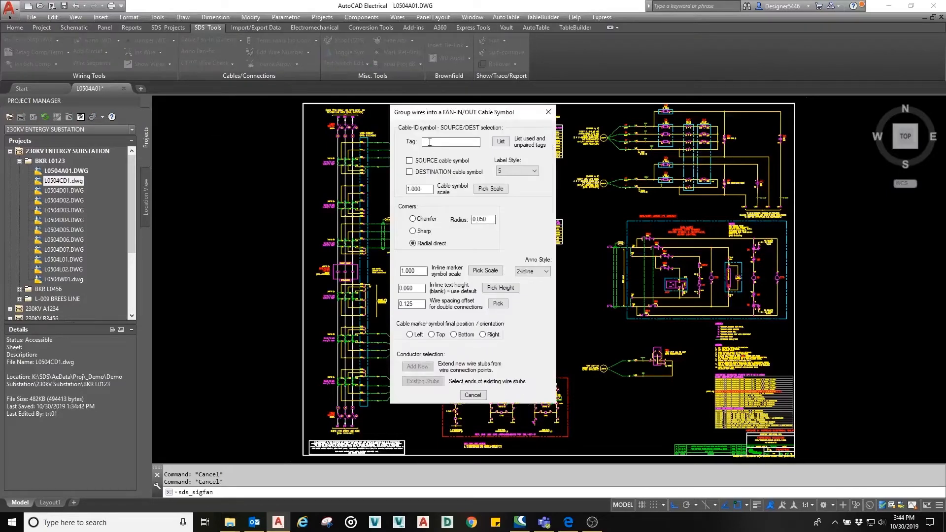
{"action": "type", "text": "4602C"}
{"action": "left_click", "coordinate": [409, 160]}
{"action": "left_click", "coordinate": [483, 335]}
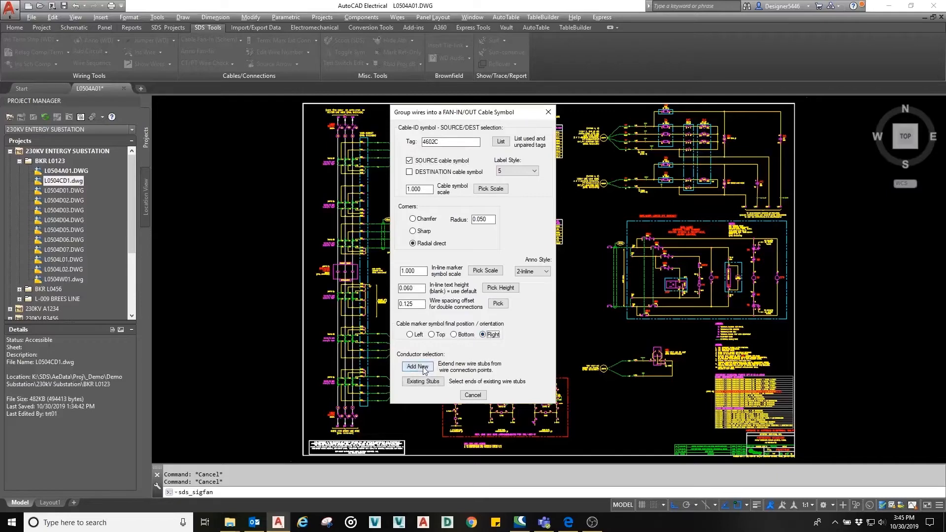
{"action": "left_click", "coordinate": [417, 366]}
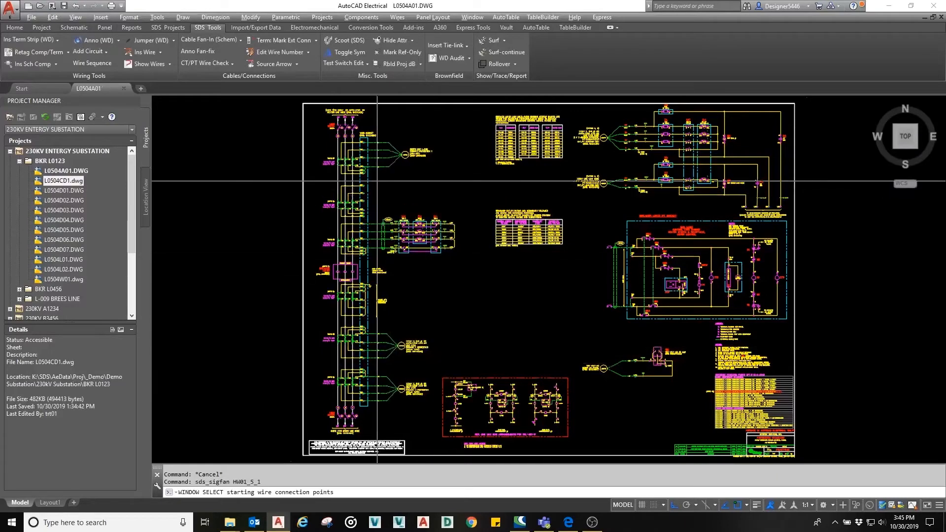
Step: Extend wire stubs from terminals 6Y1, 4Y1, 2Y1 and 2Y5, and place the cable symbol in line below the 4601C symbol
{"action": "scroll", "coordinate": [377, 181], "scroll_direction": "up", "scroll_amount": 5}
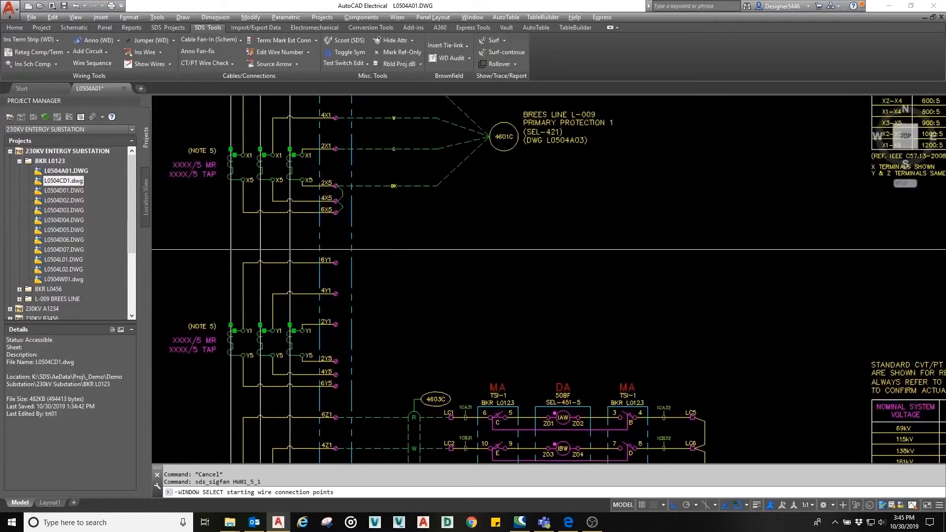
{"action": "left_click", "coordinate": [336, 250]}
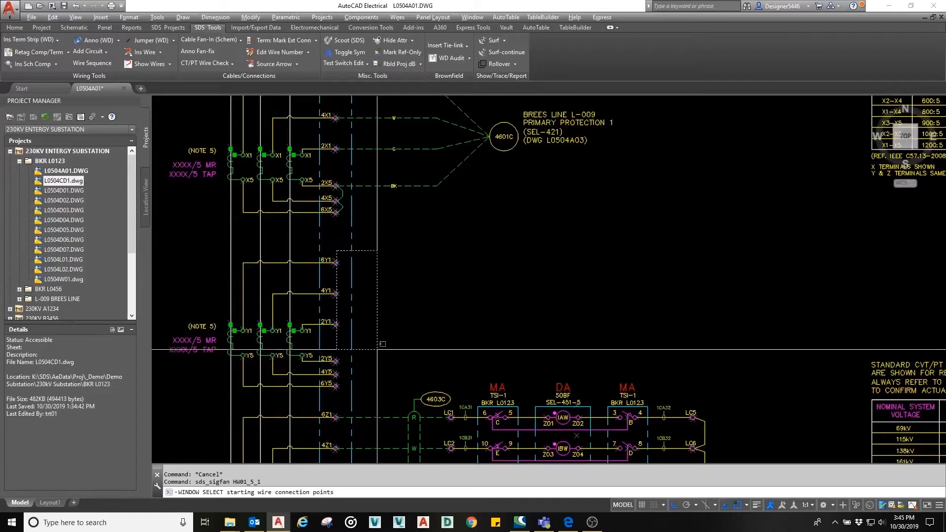
{"action": "left_click", "coordinate": [392, 364]}
{"action": "key", "text": "Return"}
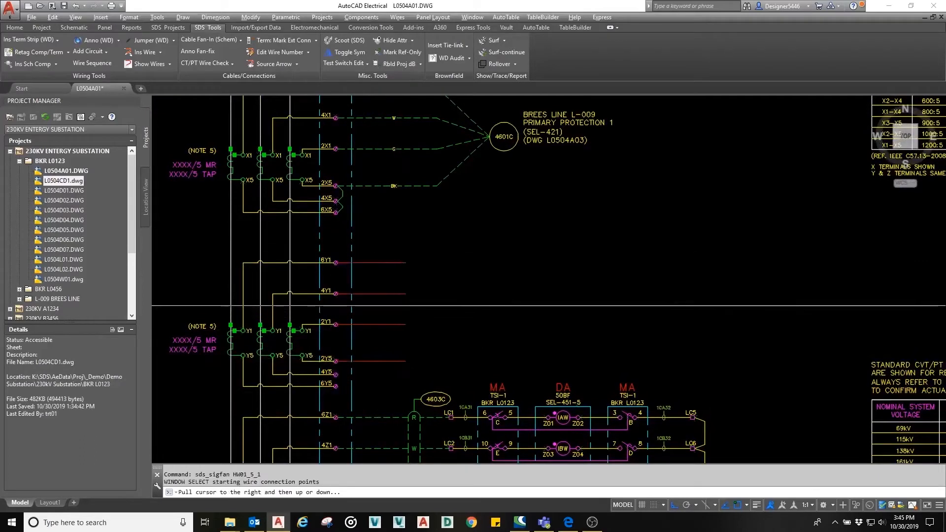
{"action": "left_click", "coordinate": [437, 308]}
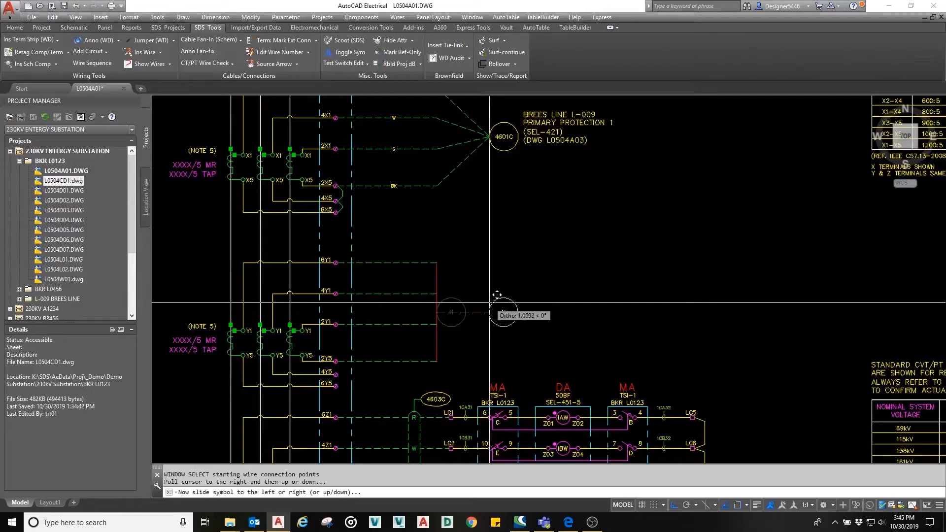
{"action": "left_click", "coordinate": [489, 303]}
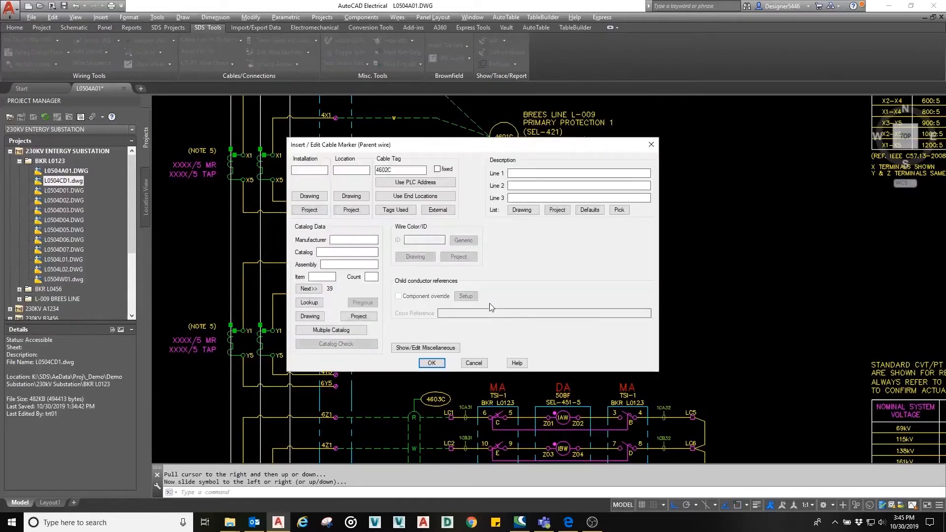
Step: Give the cable marker description 5/C#10 SH and EXPORT$CBLDESC value BREAKER L0123\PCTR=2000:5, applying the Normal child update mode
{"action": "left_click", "coordinate": [519, 172]}
{"action": "type", "text": "5/C#10 SH"}
{"action": "left_click", "coordinate": [428, 348]}
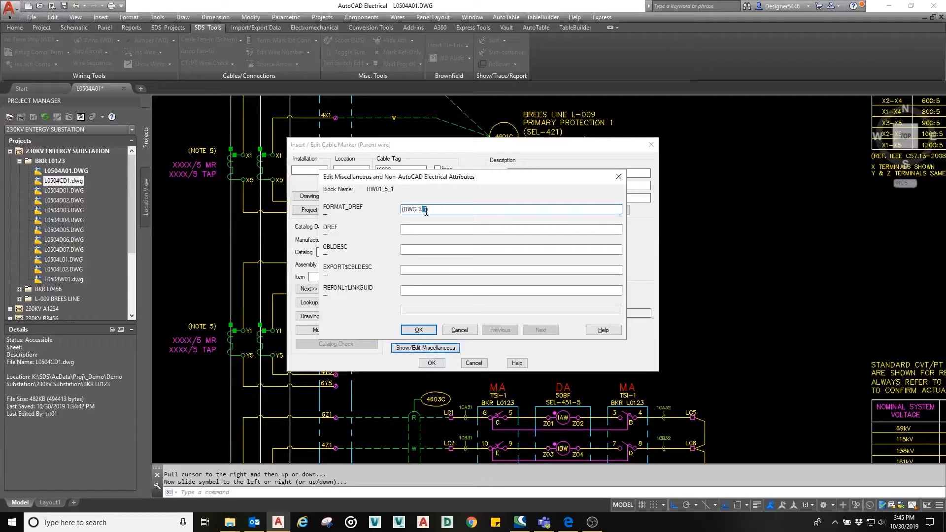
{"action": "left_click", "coordinate": [424, 229]}
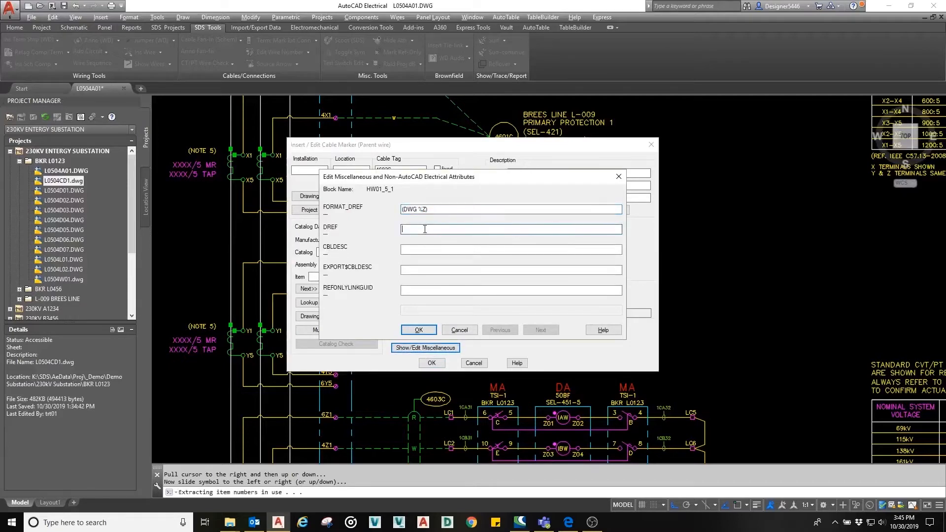
{"action": "left_click", "coordinate": [414, 249]}
{"action": "left_click", "coordinate": [408, 270]}
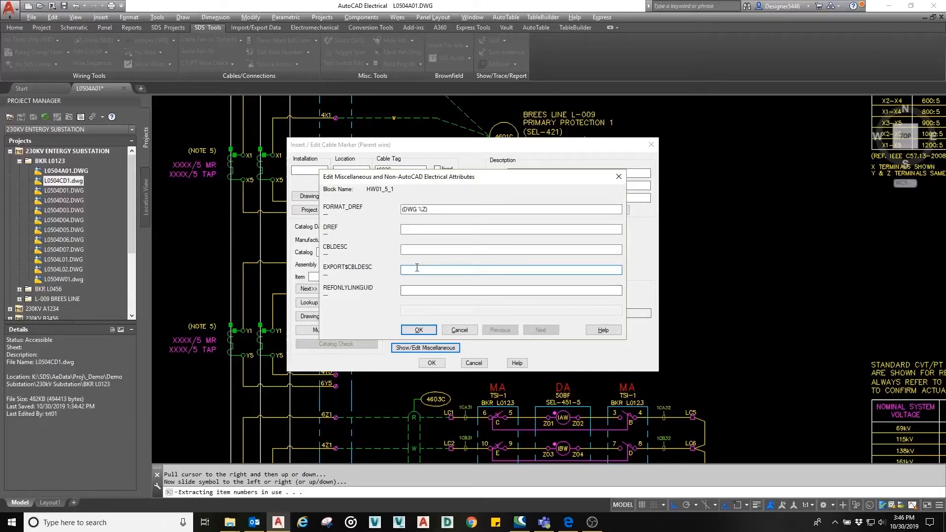
{"action": "type", "text": "KRE"}
{"action": "type", "text": "REA"}
{"action": "type", "text": "KER"}
{"action": "type", "text": " L0123\\PCTR=2"}
{"action": "type", "text": "000:5"}
{"action": "left_click", "coordinate": [419, 330]}
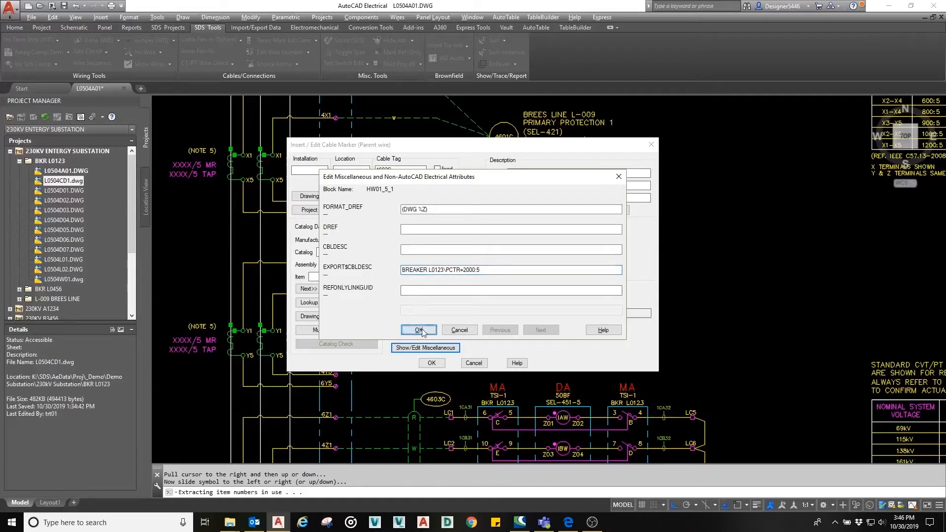
{"action": "left_click", "coordinate": [438, 367]}
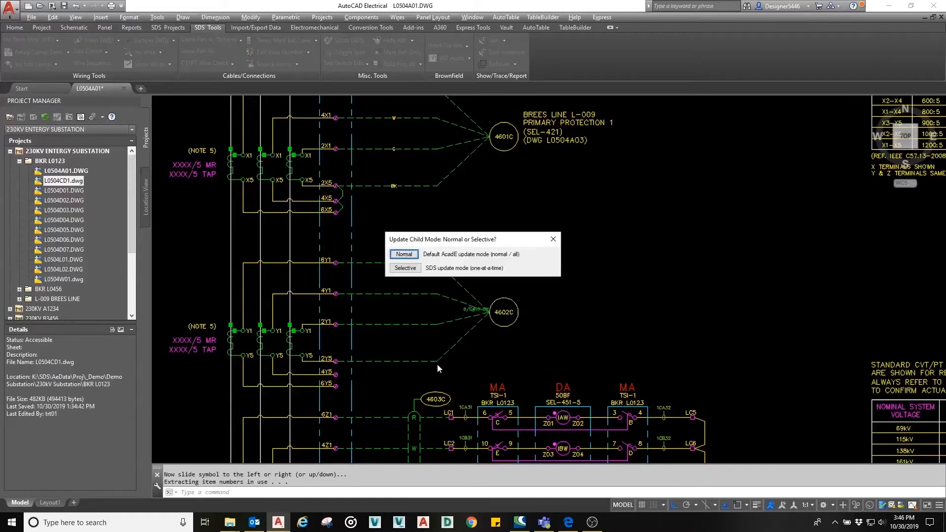
{"action": "left_click", "coordinate": [403, 254]}
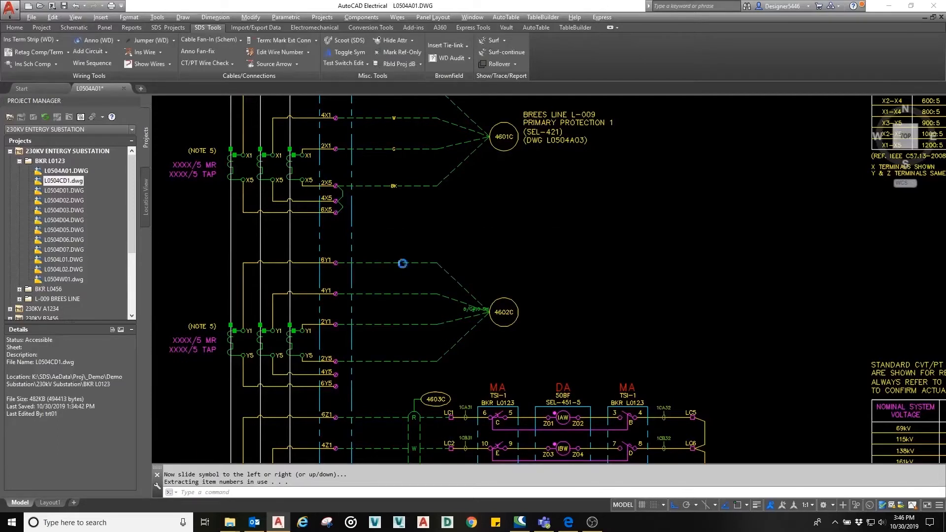
Step: Edit the source arrow on the 2Y5 wire, setting its signal code to 4602C.1 and description to BK
{"action": "right_click", "coordinate": [467, 311]}
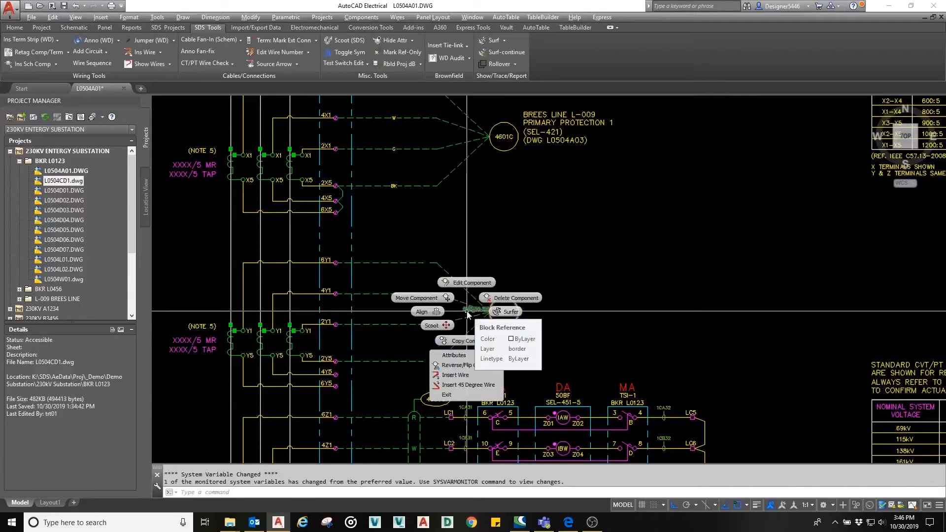
{"action": "left_click", "coordinate": [394, 225]}
{"action": "left_click", "coordinate": [420, 353]}
{"action": "left_click", "coordinate": [433, 366]}
{"action": "right_click", "coordinate": [426, 361]}
{"action": "left_click", "coordinate": [425, 333]}
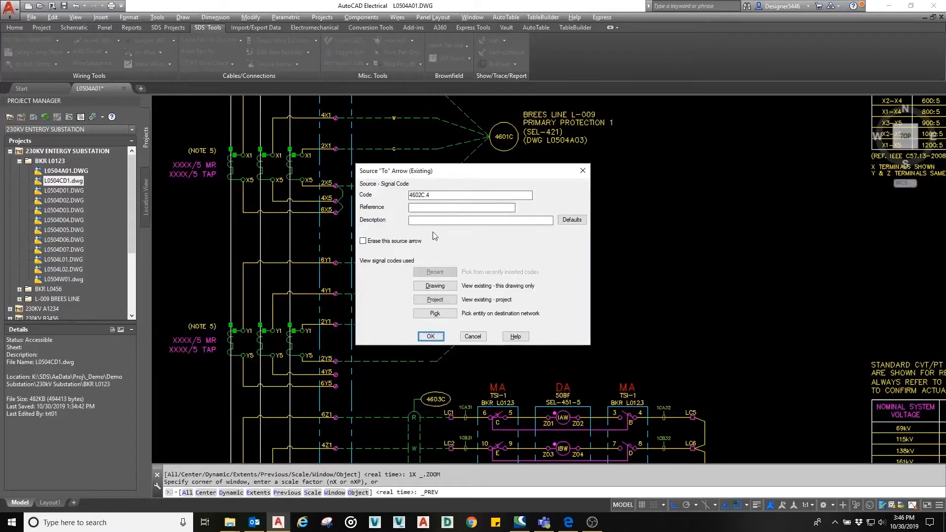
{"action": "double_click", "coordinate": [428, 195]}
{"action": "type", "text": "1"}
{"action": "type", "text": "BK"}
{"action": "left_click", "coordinate": [430, 336]}
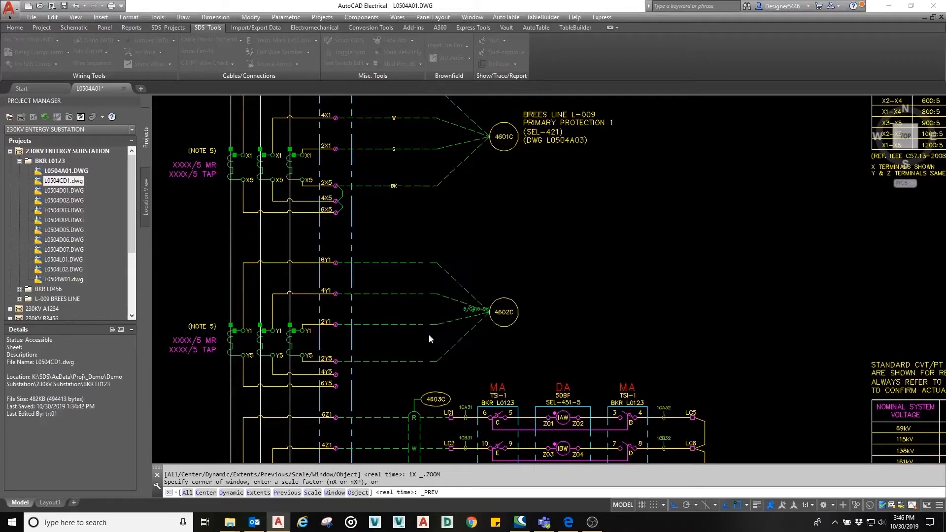
Step: Edit the source arrow on the 2Y1 wire, setting its signal code to 4602C.4 and description to G
{"action": "left_click", "coordinate": [422, 317]}
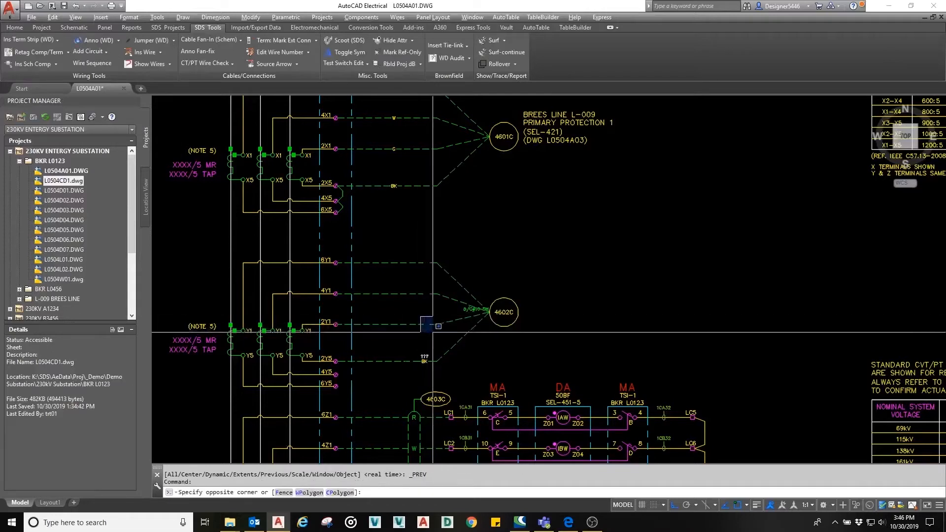
{"action": "left_click", "coordinate": [434, 330]}
{"action": "right_click", "coordinate": [424, 325]}
{"action": "left_click", "coordinate": [426, 298]}
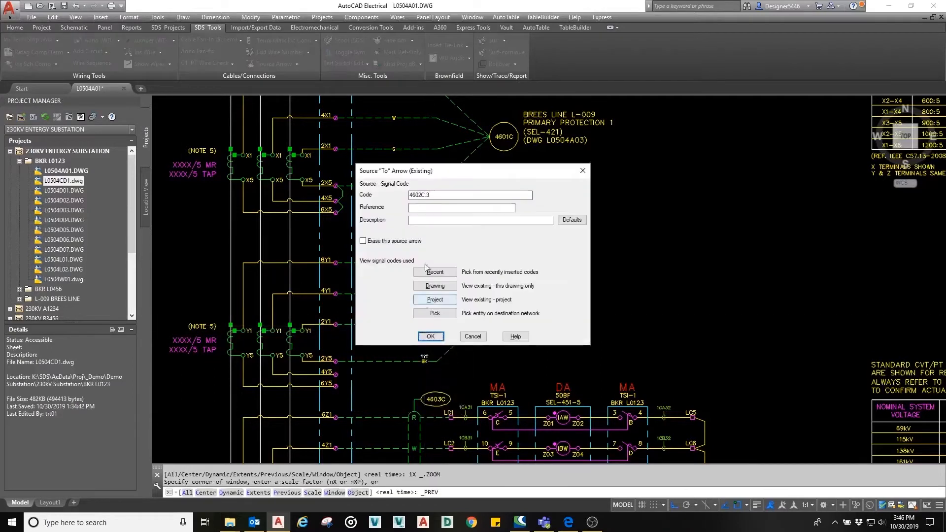
{"action": "double_click", "coordinate": [429, 195]}
{"action": "type", "text": "4"}
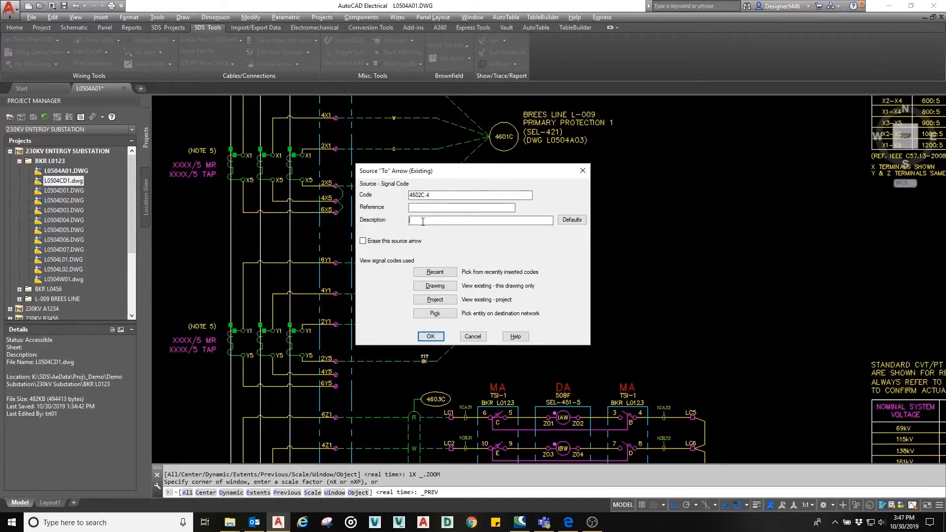
{"action": "left_click", "coordinate": [423, 221]}
{"action": "left_click", "coordinate": [430, 336]}
Step: Set the description of the 4Y1 wire's source arrow to W, keeping code 4602C.2
{"action": "left_click", "coordinate": [422, 287]}
{"action": "left_click", "coordinate": [431, 294]}
{"action": "right_click", "coordinate": [426, 293]}
{"action": "left_click", "coordinate": [426, 264]}
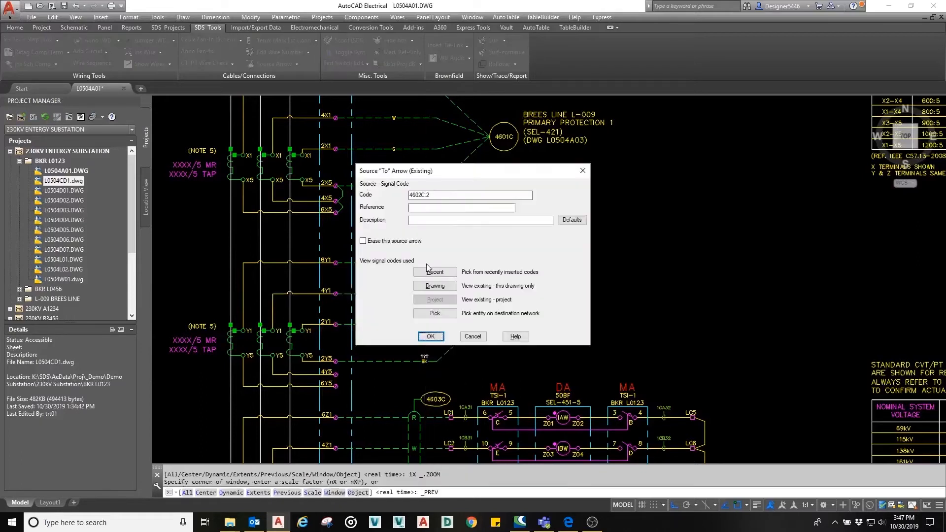
{"action": "left_click", "coordinate": [419, 220]}
{"action": "left_click", "coordinate": [430, 335]}
Step: Edit the source arrow on the 6Y1 wire, setting its signal code to 4602C.3 and description to BK
{"action": "left_click", "coordinate": [425, 248]}
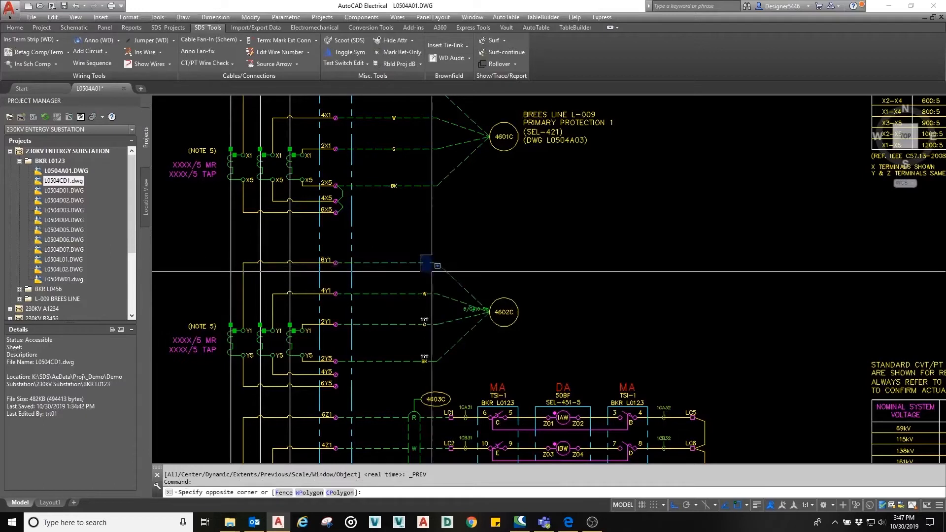
{"action": "left_click", "coordinate": [429, 268]}
{"action": "right_click", "coordinate": [427, 265]}
{"action": "left_click", "coordinate": [427, 236]}
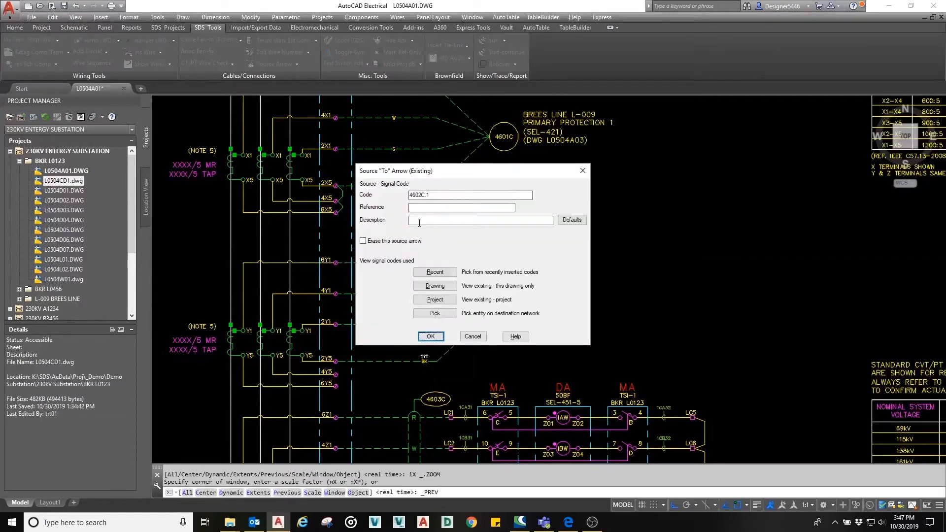
{"action": "left_click_drag", "start_coordinate": [431, 195], "coordinate": [427, 194]}
{"action": "type", "text": "3"}
{"action": "left_click", "coordinate": [430, 220]}
{"action": "left_click", "coordinate": [432, 336]}
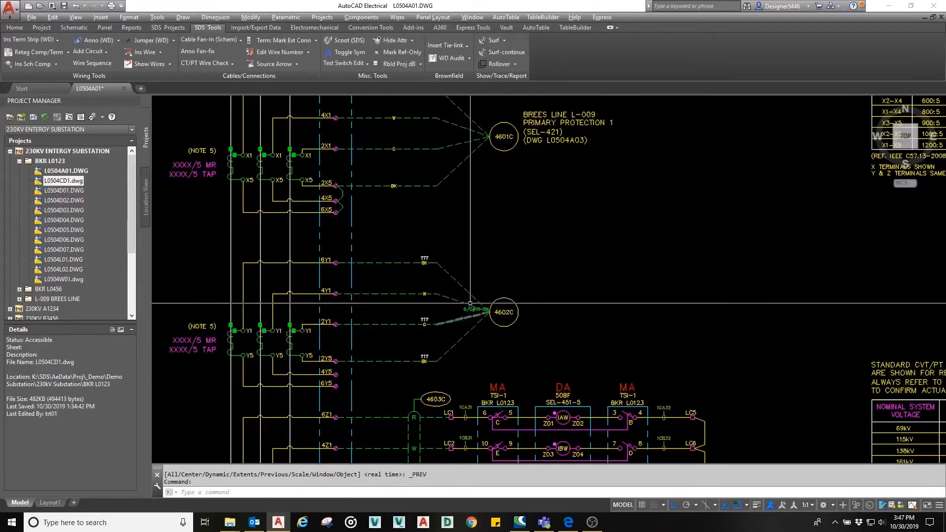
Step: Change the description of the 6Y1 wire's source arrow to R
{"action": "right_click", "coordinate": [430, 262]}
{"action": "left_click", "coordinate": [430, 232]}
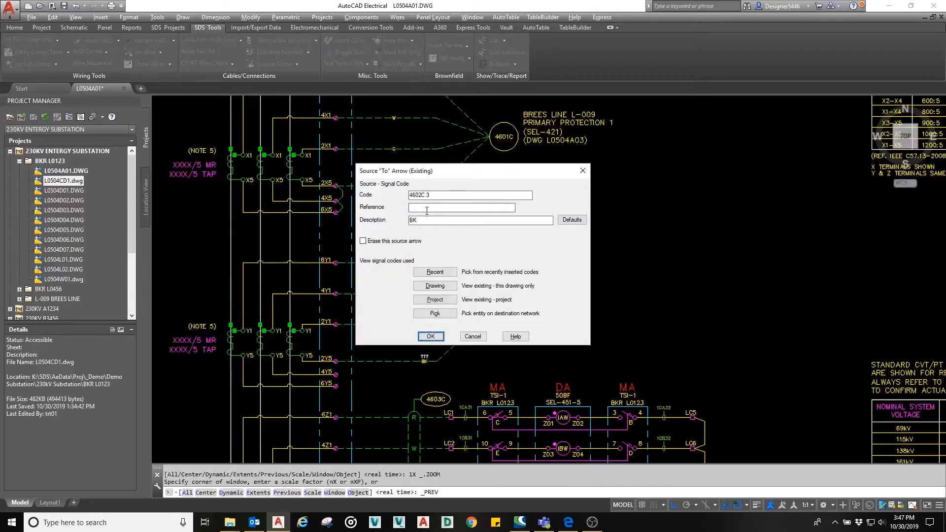
{"action": "left_click", "coordinate": [440, 335]}
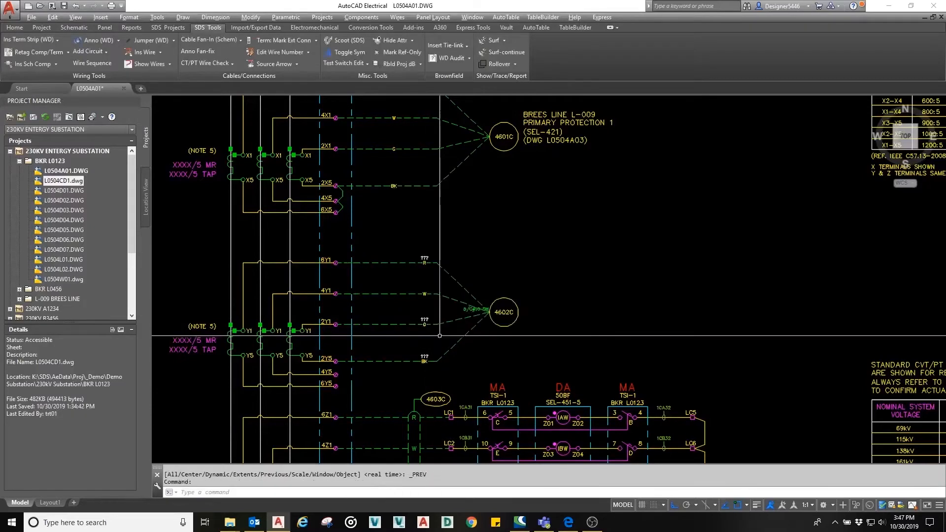
Step: Align the four 4602C conductor markers vertically with the BK marker on the 2X5 wire
{"action": "right_click", "coordinate": [393, 186]}
{"action": "left_click", "coordinate": [340, 187]}
{"action": "left_click", "coordinate": [412, 248]}
{"action": "left_click", "coordinate": [431, 364]}
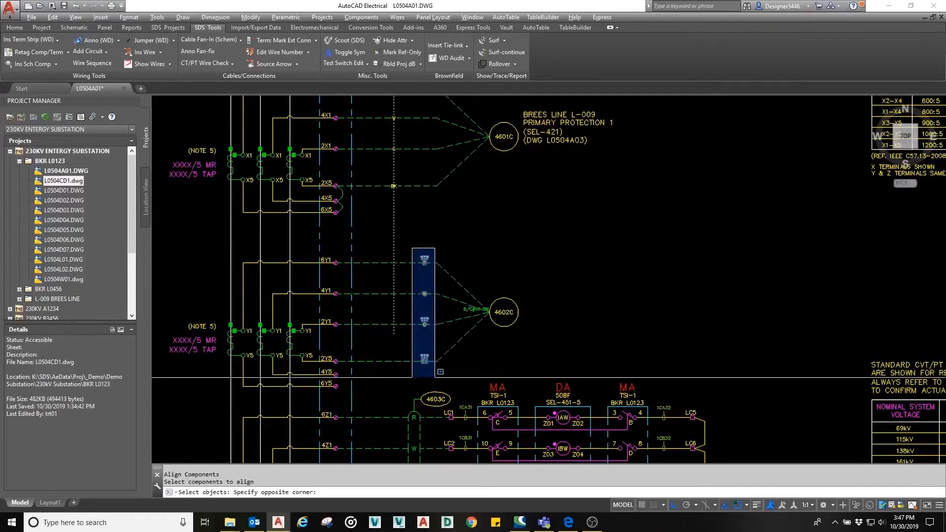
{"action": "key", "text": "Return"}
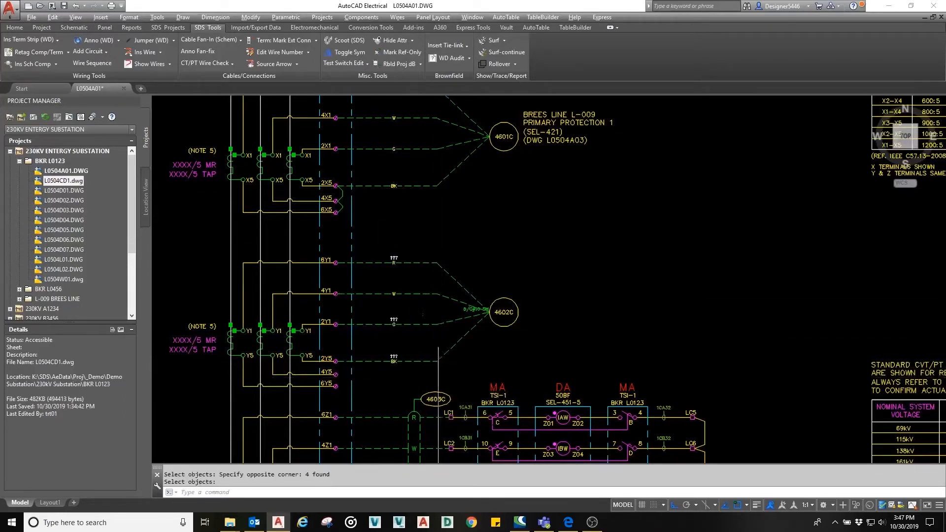
Step: Hide the ??? reference attributes on the four 4602C conductor markers using Hide Attribute (Window/Multiple)
{"action": "left_click", "coordinate": [75, 29]}
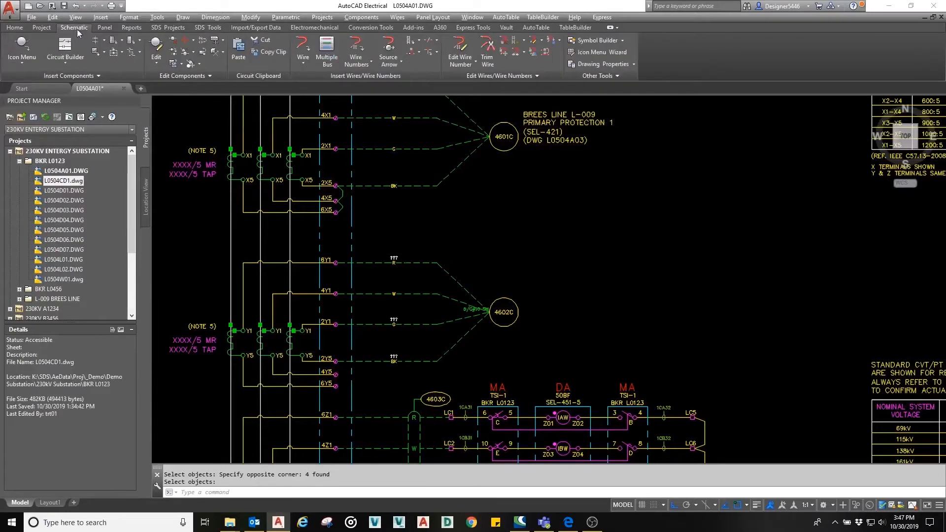
{"action": "left_click", "coordinate": [199, 64]}
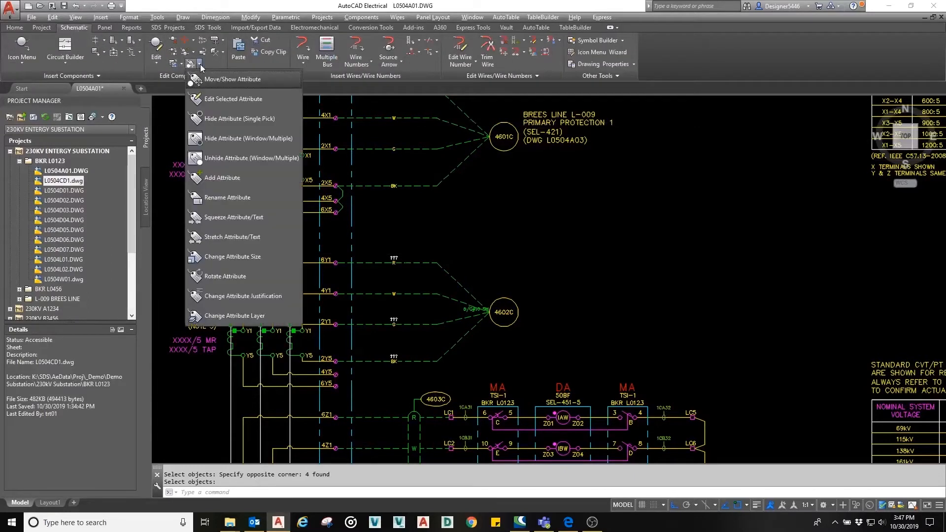
{"action": "left_click", "coordinate": [222, 139]}
{"action": "left_click", "coordinate": [422, 382]}
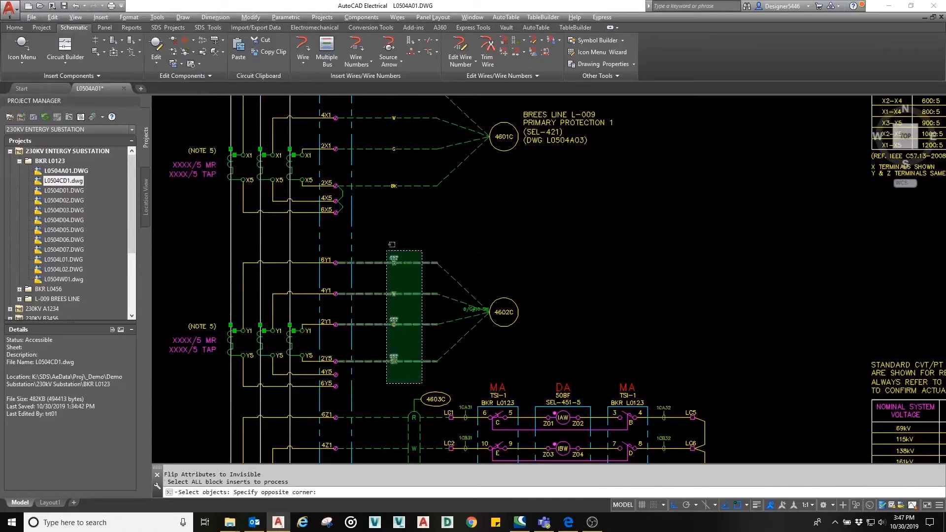
{"action": "left_click", "coordinate": [389, 249]}
{"action": "key", "text": "Return"}
{"action": "left_click", "coordinate": [449, 217]}
{"action": "left_click", "coordinate": [448, 223], "text": "ctrl"}
{"action": "left_click", "coordinate": [452, 331]}
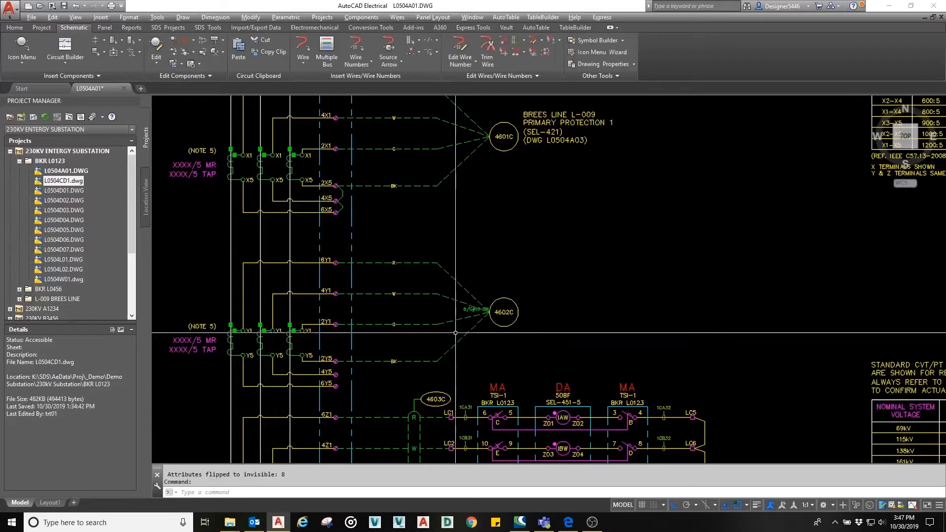
Step: Hide the cable description attribute beside the 4602C cable marker
{"action": "right_click", "coordinate": [465, 309]}
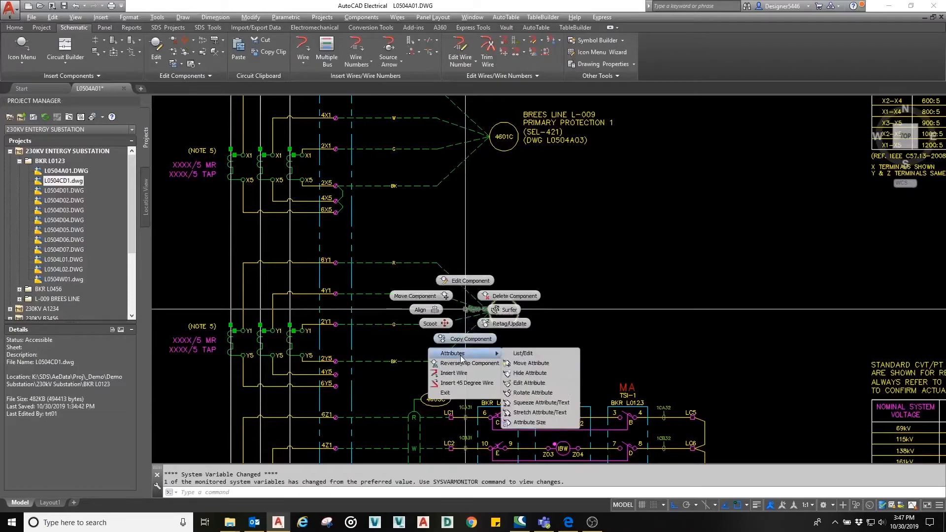
{"action": "mouse_move", "coordinate": [486, 357]}
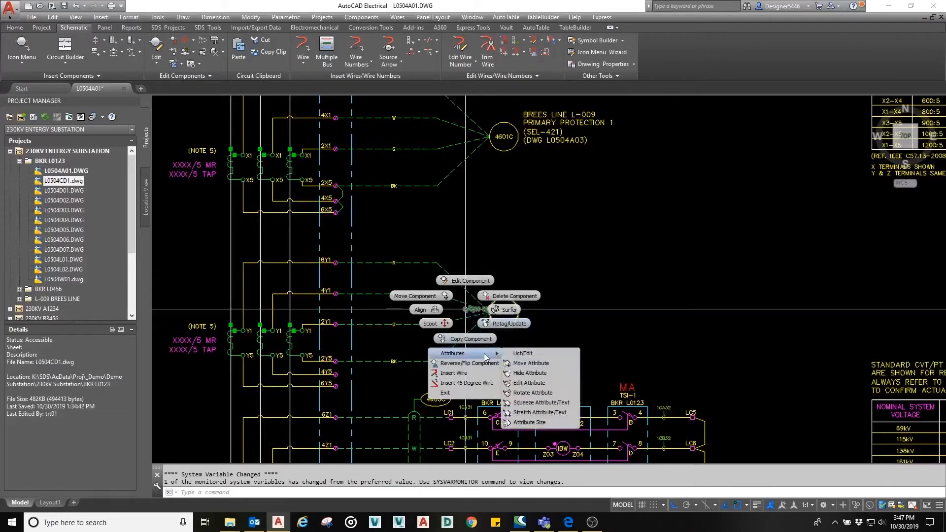
{"action": "left_click", "coordinate": [523, 373]}
{"action": "left_click", "coordinate": [464, 309]}
{"action": "key", "text": "Return"}
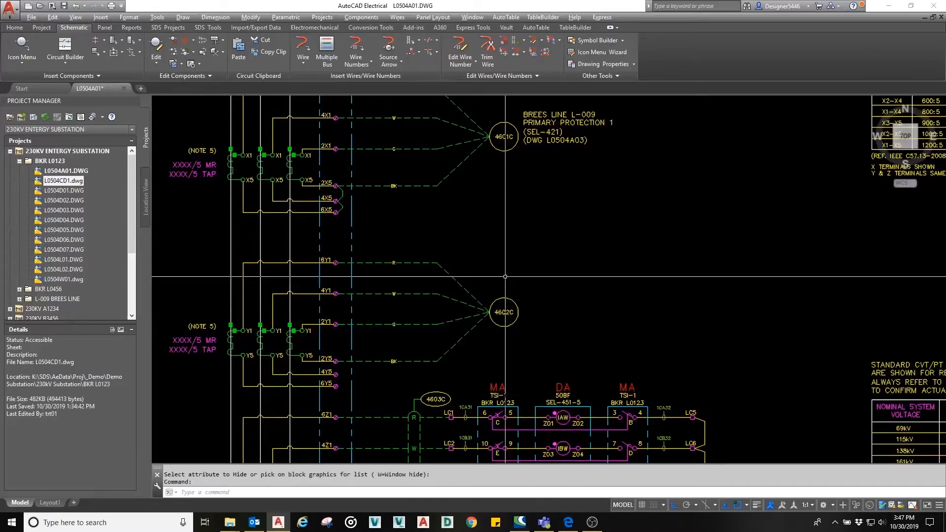
Step: Mark the 4602C cable symbol as "Master" using the Reference-only Tool (SDSREF) and save the drawing
{"action": "type", "text": "sDSREF"}
{"action": "key", "text": "Escape"}
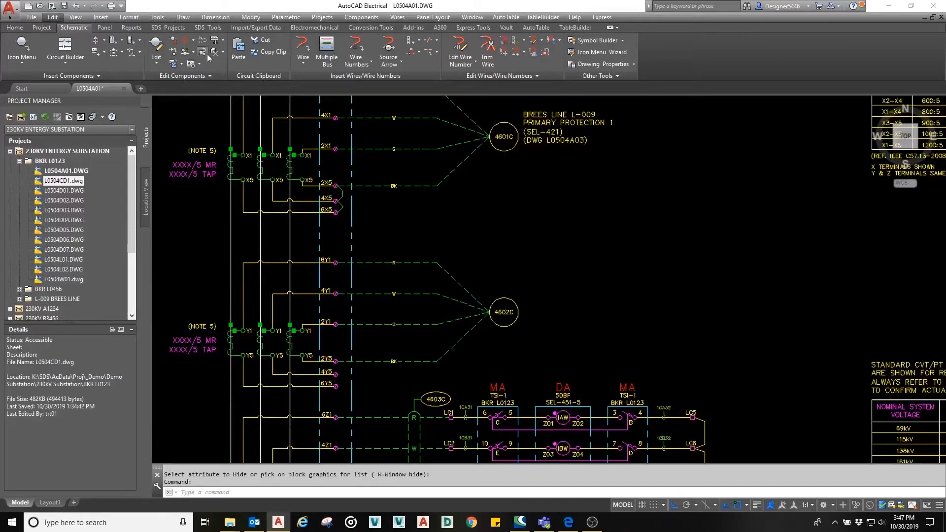
{"action": "left_click", "coordinate": [208, 29]}
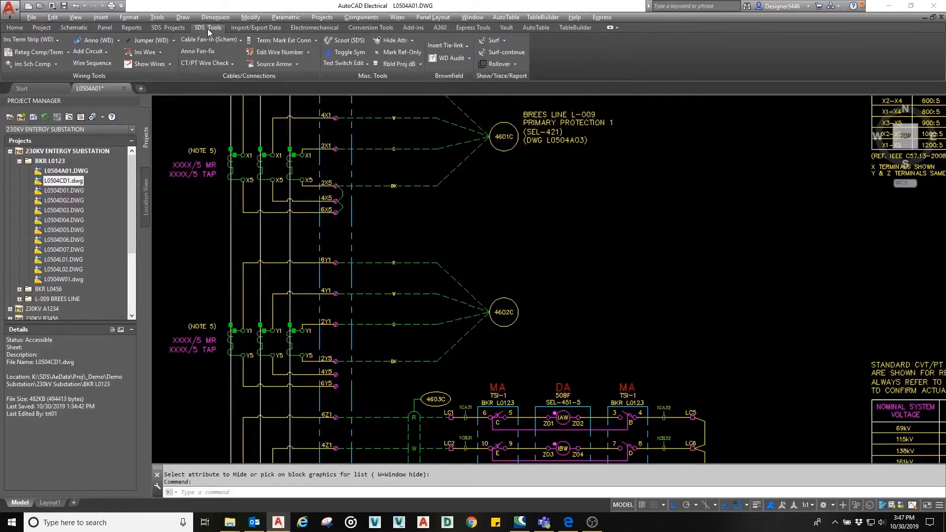
{"action": "left_click", "coordinate": [297, 63]}
{"action": "type", "text": "SDSREF"}
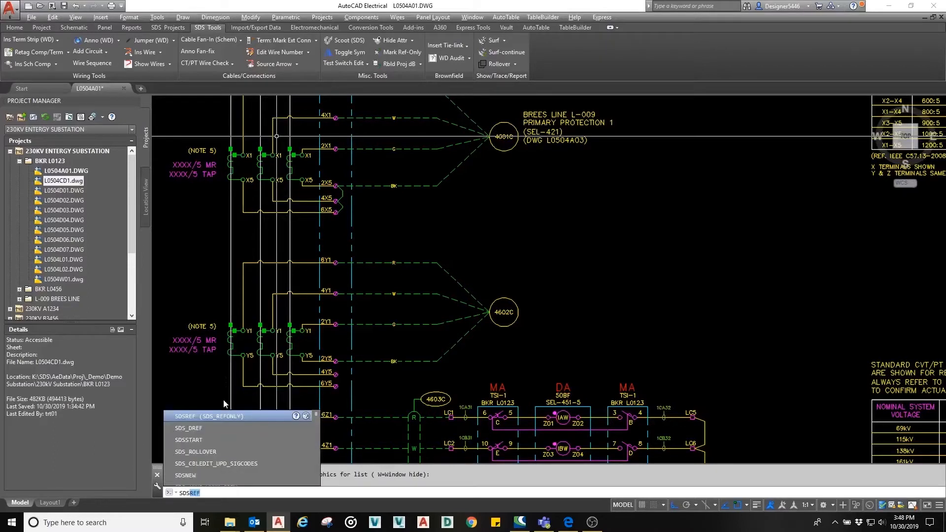
{"action": "left_click", "coordinate": [221, 416]}
{"action": "left_click", "coordinate": [443, 218]}
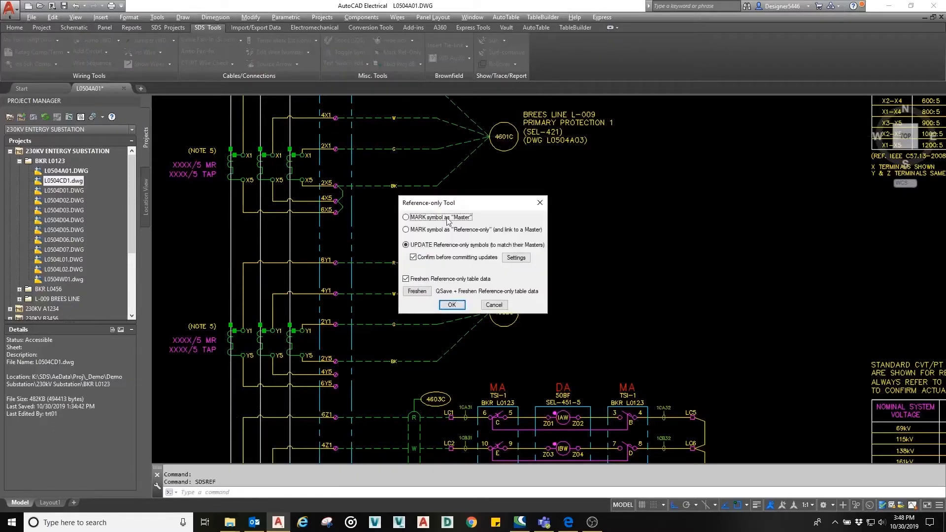
{"action": "left_click", "coordinate": [448, 306]}
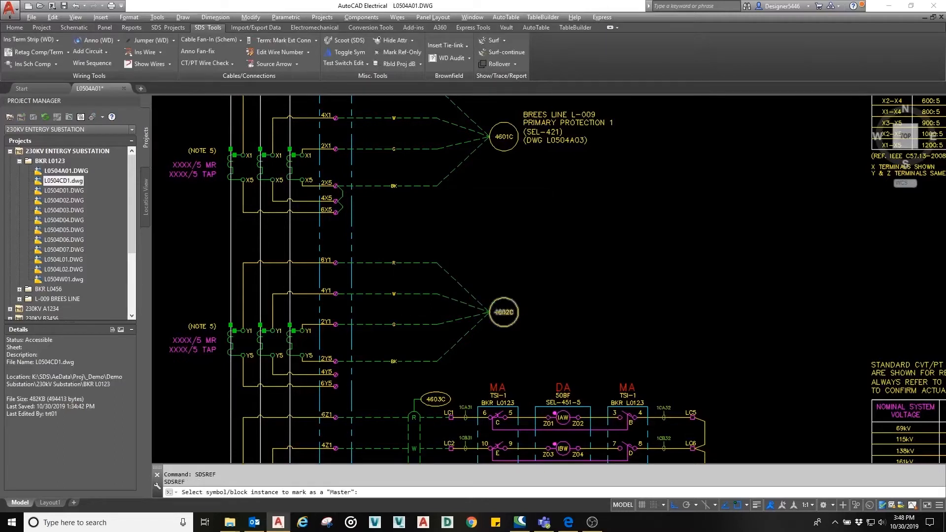
{"action": "left_click", "coordinate": [499, 309]}
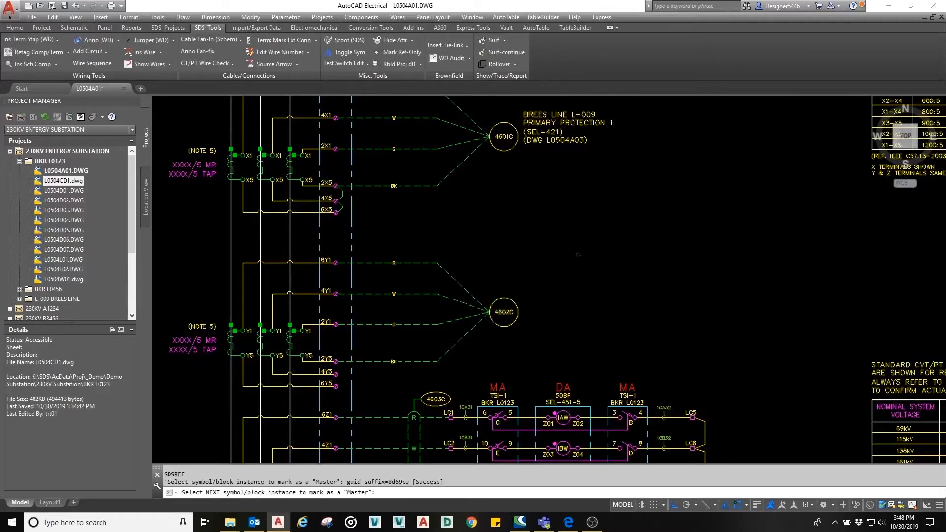
{"action": "key", "text": "Return"}
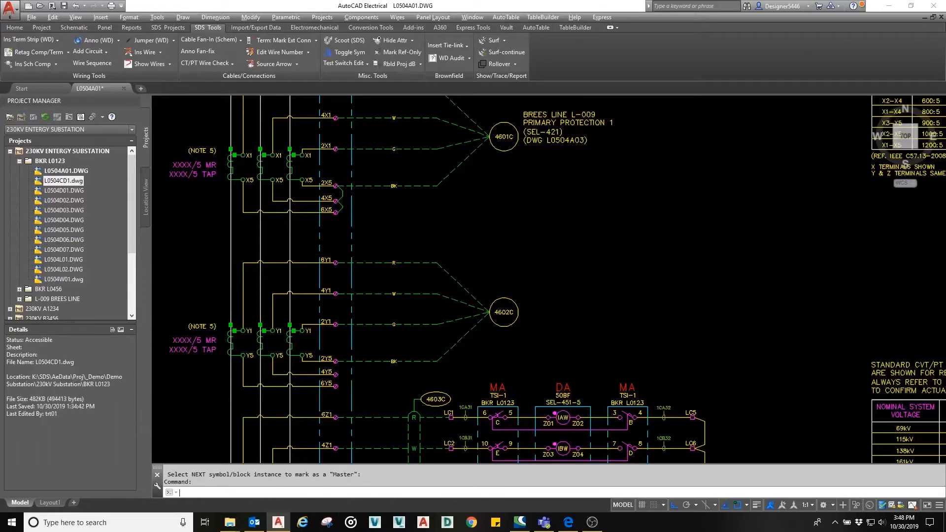
{"action": "key", "text": "ctrl+s"}
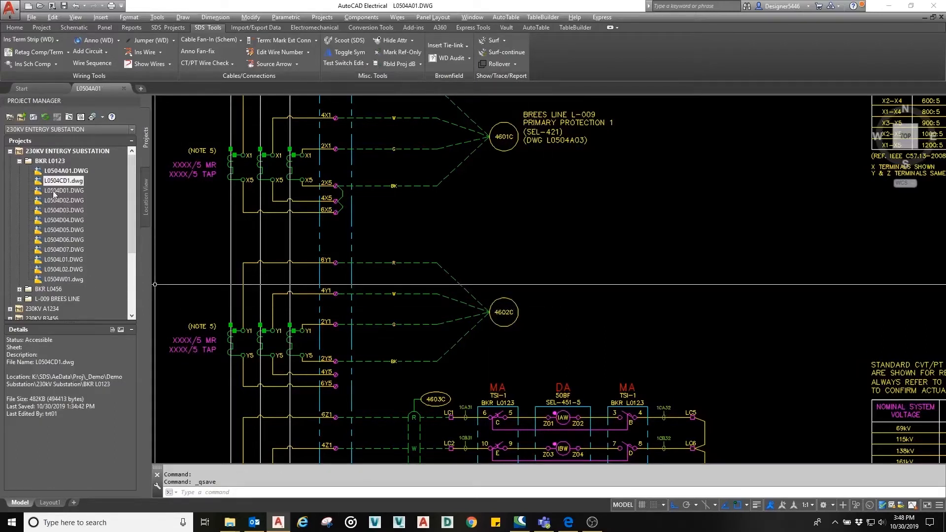
Step: Open drawing L0504A03.DWG from the L-009 BREES LINE folder of the project
{"action": "left_click", "coordinate": [20, 299]}
{"action": "left_click", "coordinate": [63, 298]}
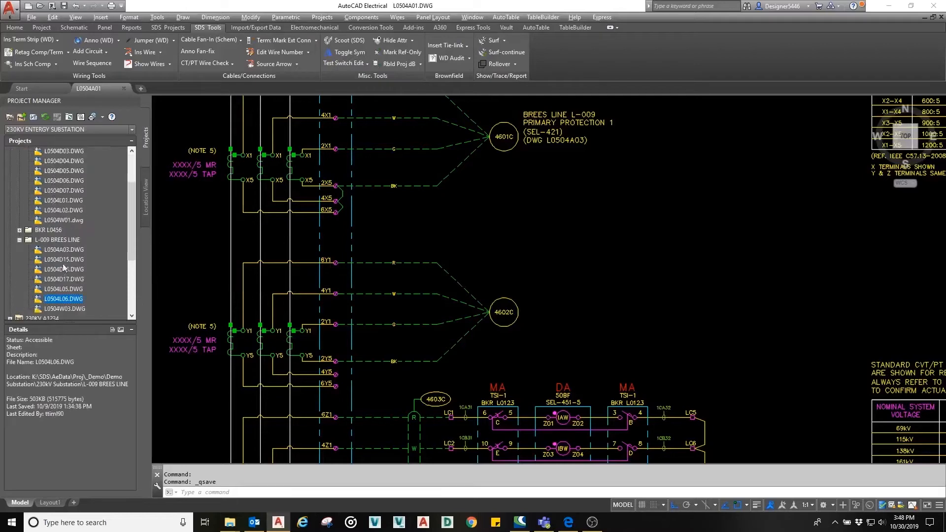
{"action": "left_click", "coordinate": [66, 250]}
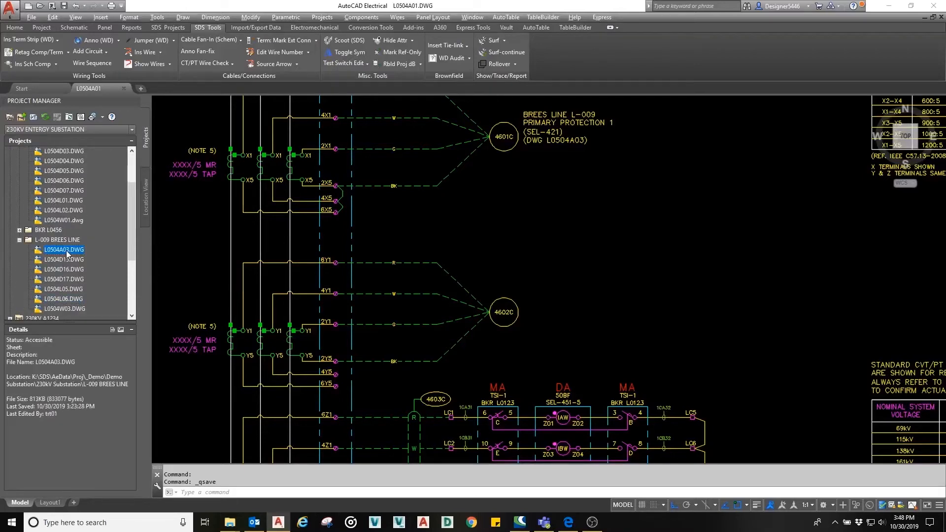
{"action": "double_click", "coordinate": [66, 250]}
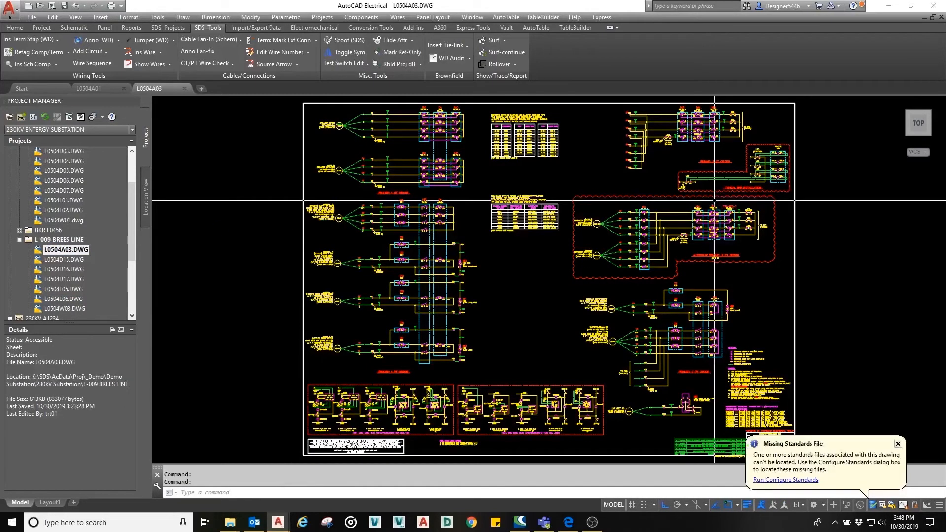
Step: Start a schematic cable fan-in as a destination cable symbol, choosing tag 4602C from the unpaired source markers
{"action": "scroll", "coordinate": [714, 201], "scroll_direction": "up", "scroll_amount": 5}
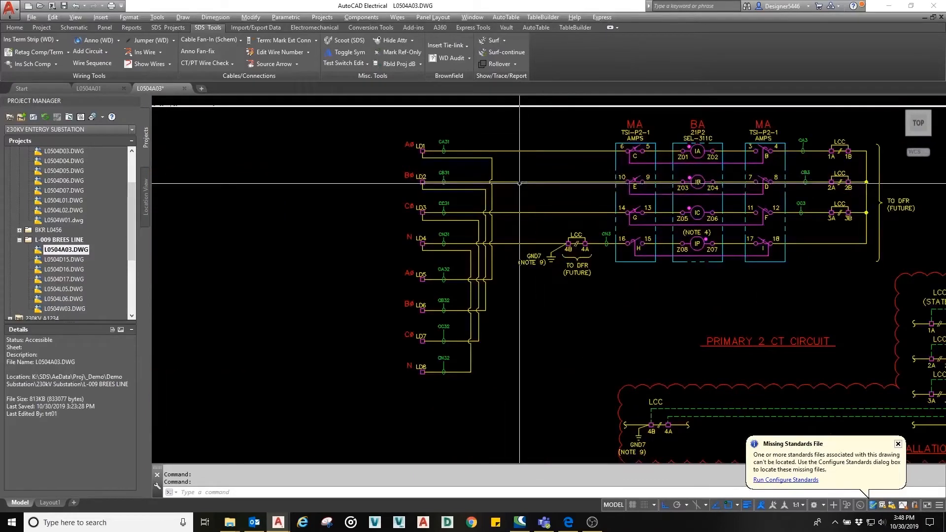
{"action": "left_click", "coordinate": [228, 41]}
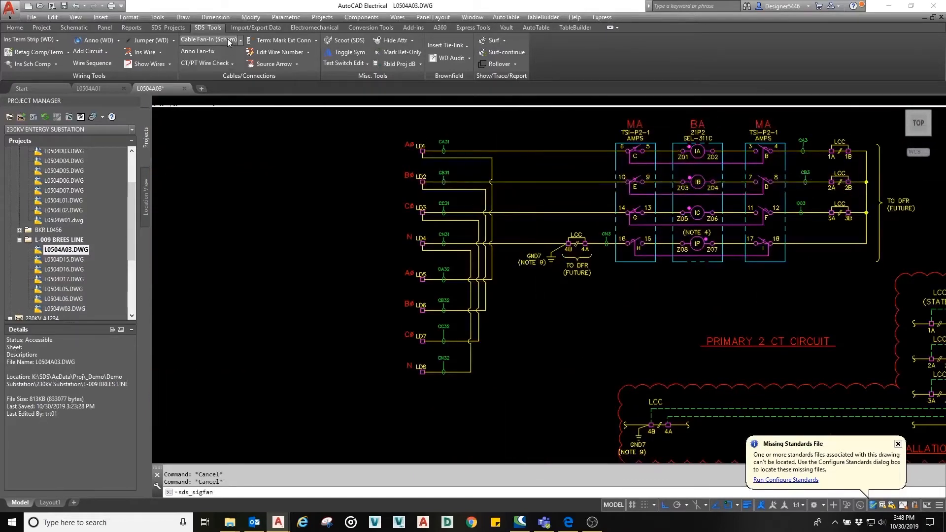
{"action": "left_click", "coordinate": [417, 174]}
{"action": "left_click", "coordinate": [436, 144]}
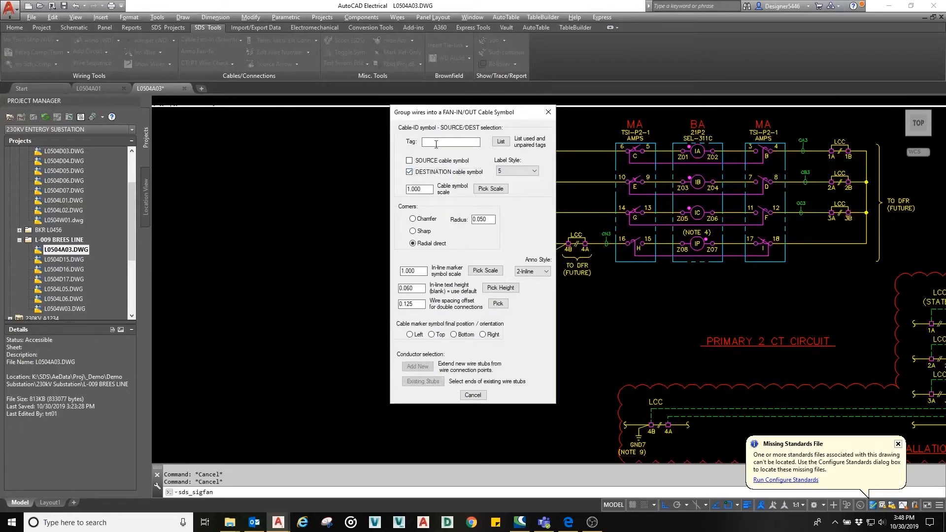
{"action": "left_click", "coordinate": [500, 143]}
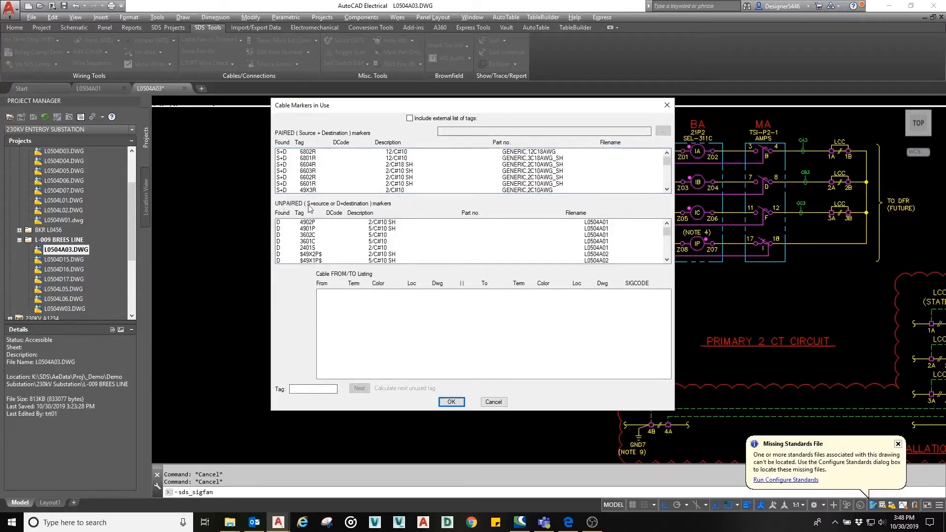
{"action": "left_click", "coordinate": [314, 223]}
{"action": "scroll", "coordinate": [321, 239], "scroll_direction": "down", "scroll_amount": 5}
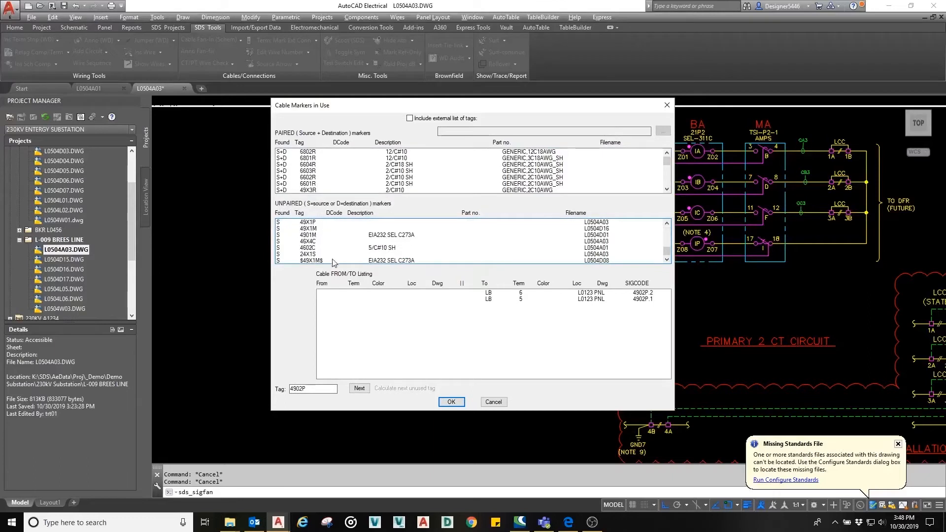
{"action": "left_click", "coordinate": [309, 248]}
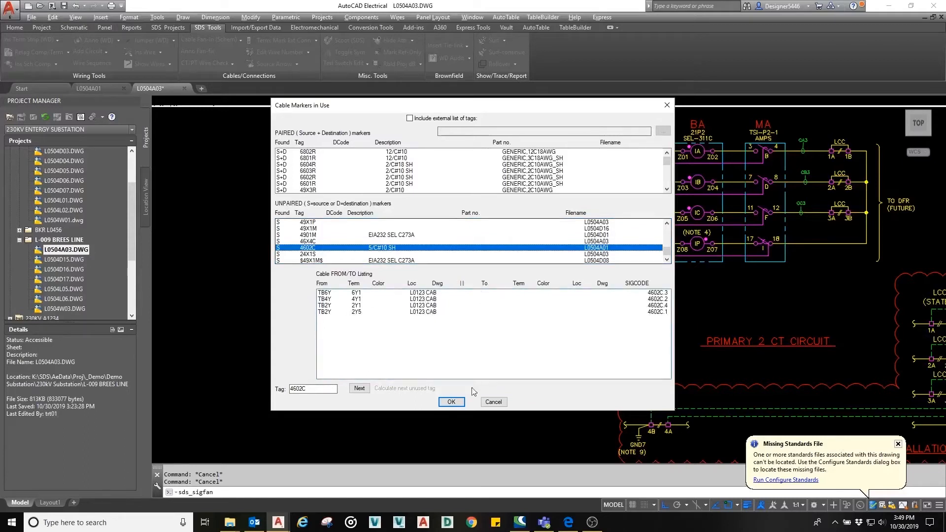
{"action": "left_click", "coordinate": [451, 402]}
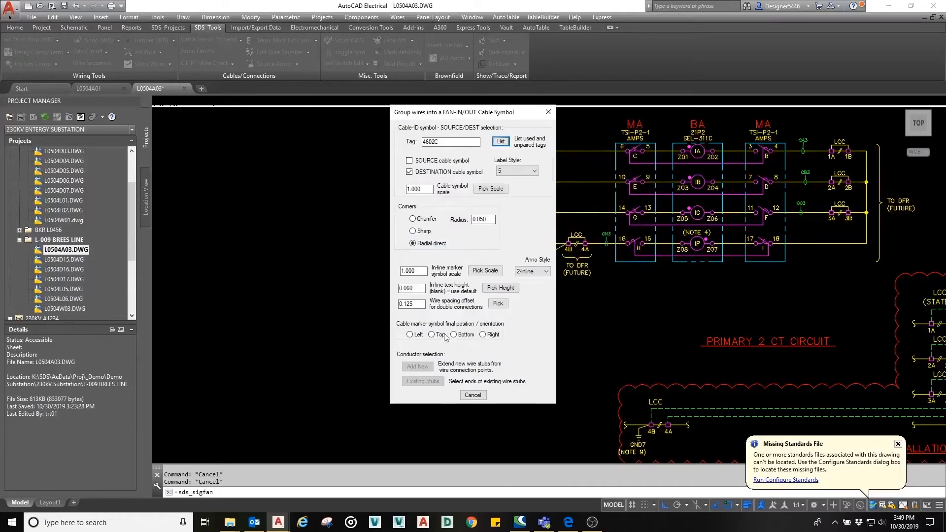
Step: Add new fan-in conductors from terminals LD1 to LD4 with left marker orientation, placing the cable symbol to the left of them
{"action": "left_click", "coordinate": [409, 335]}
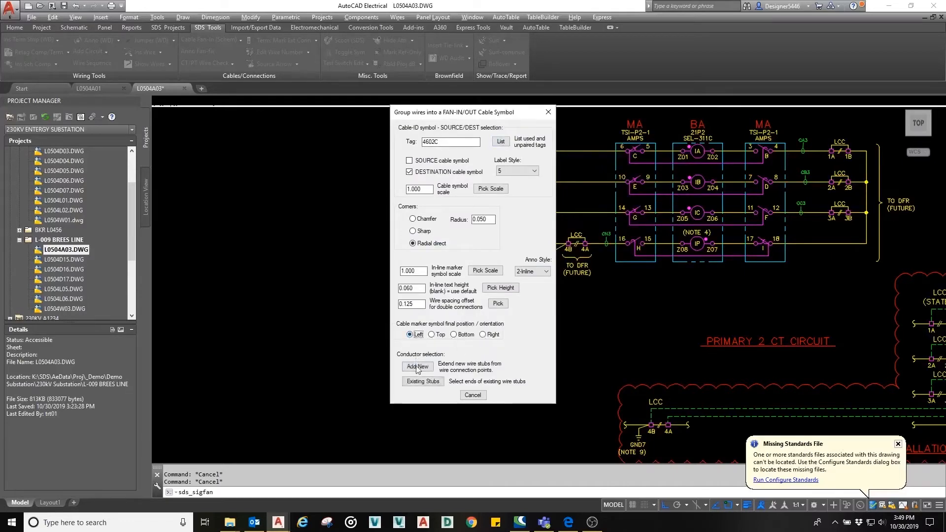
{"action": "left_click", "coordinate": [416, 367]}
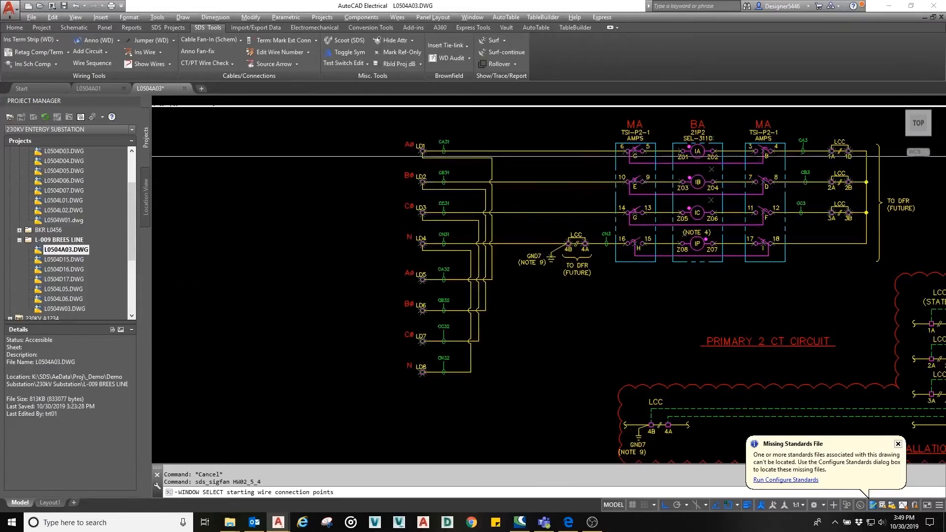
{"action": "left_click", "coordinate": [381, 140]}
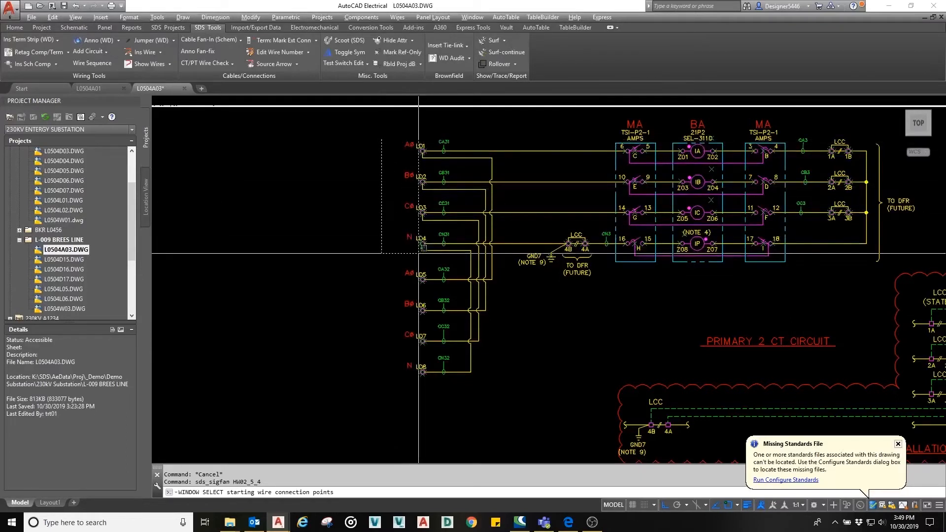
{"action": "left_click", "coordinate": [422, 257]}
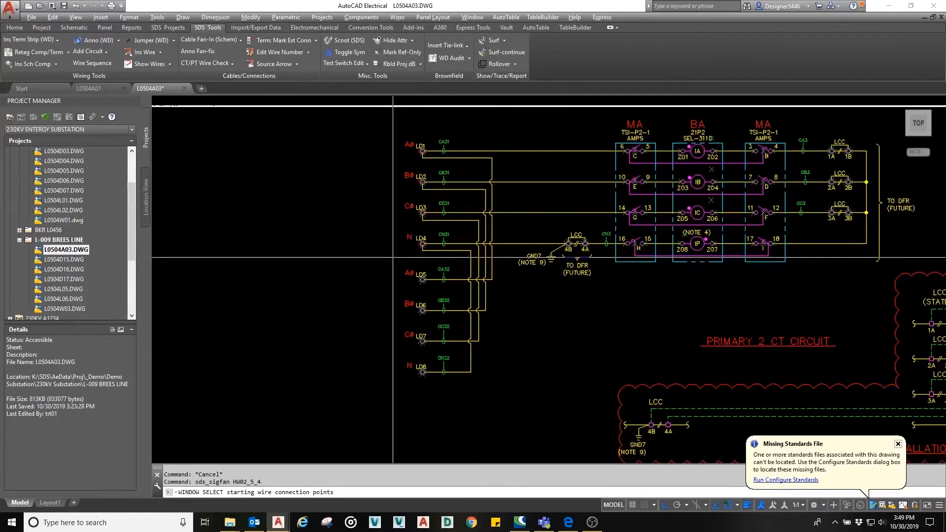
{"action": "scroll", "coordinate": [348, 202], "scroll_direction": "down", "scroll_amount": 2}
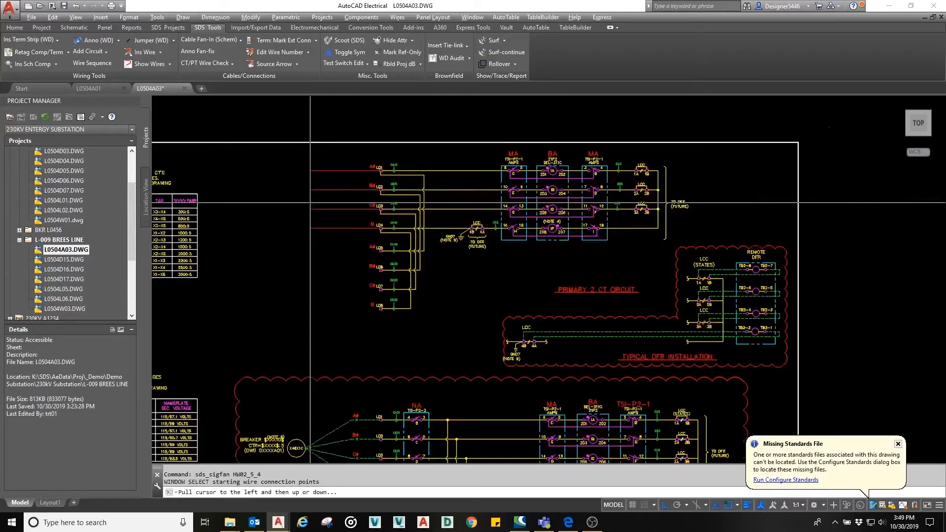
{"action": "left_click", "coordinate": [353, 200]}
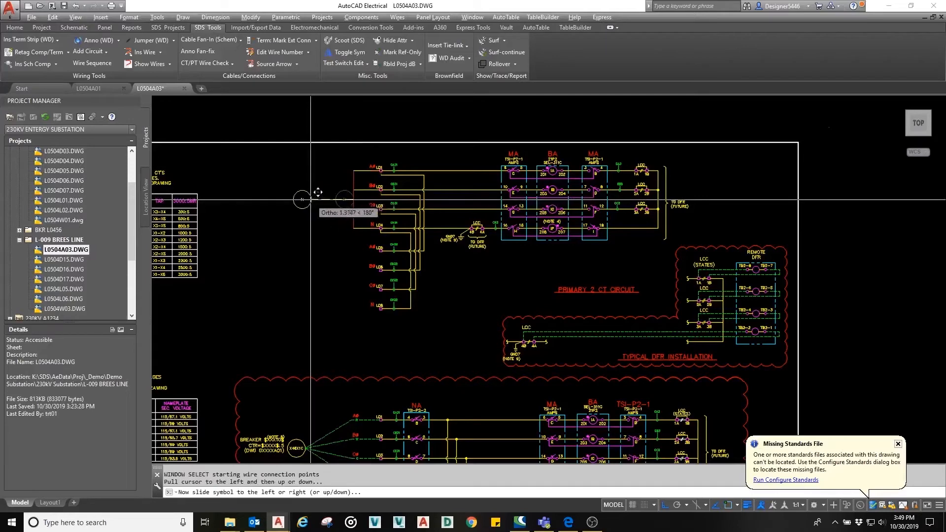
{"action": "left_click", "coordinate": [305, 199]}
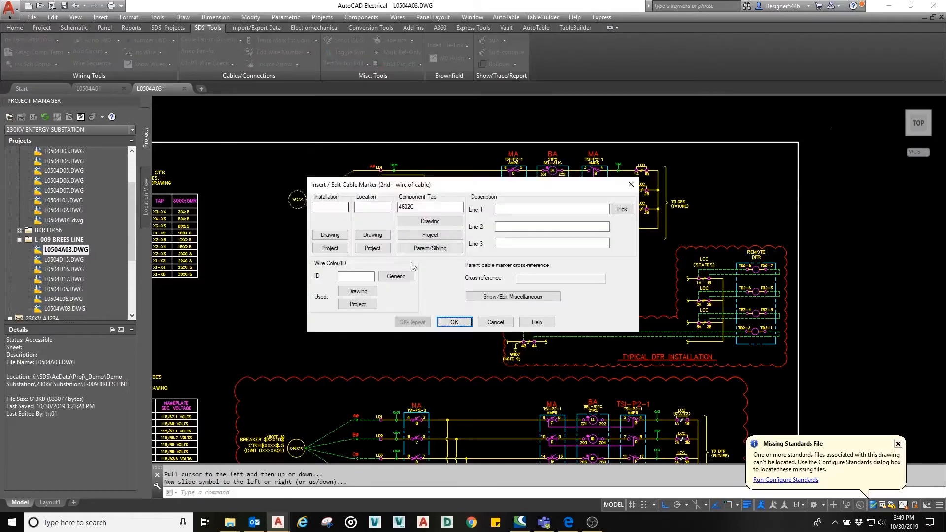
Step: Set the 4602C destination marker's FORMAT_DREF to (DWG %Z) and EXPORT$CBLDESC to BREES LINE L-009\PPRIMARY 2 PROTECTION\P(SEL-311C)
{"action": "left_click", "coordinate": [493, 297]}
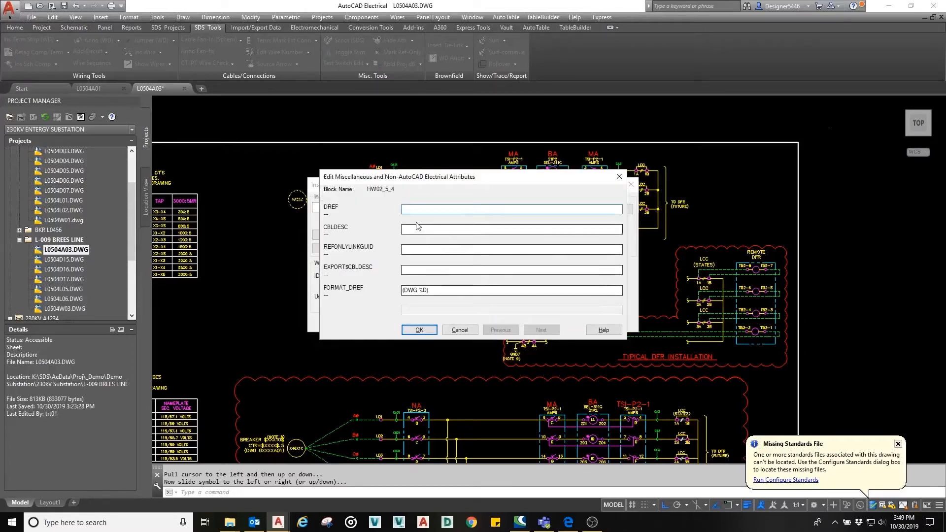
{"action": "left_click_drag", "start_coordinate": [430, 291], "coordinate": [426, 294]}
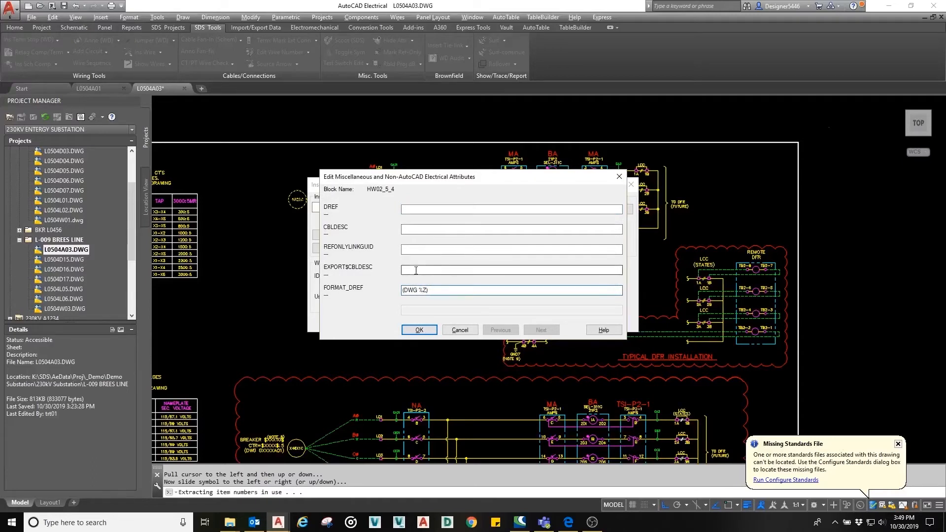
{"action": "left_click", "coordinate": [415, 271]}
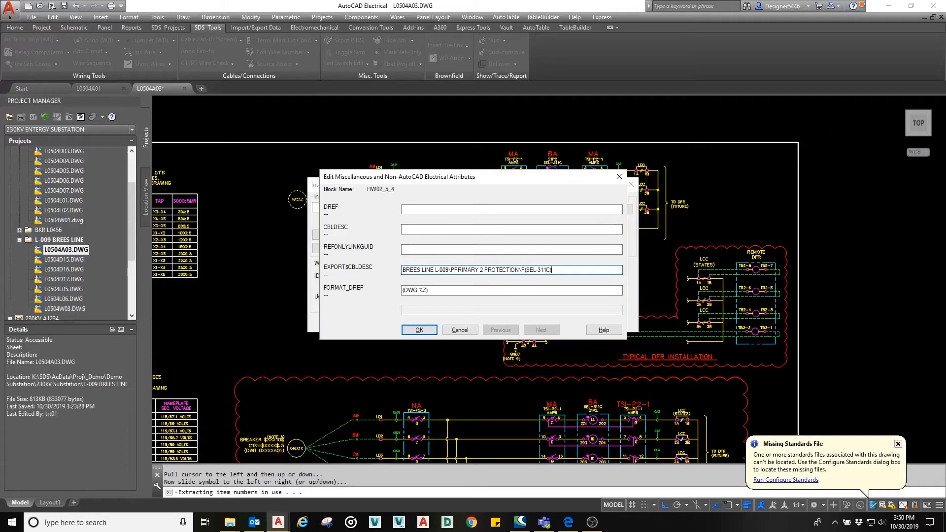
{"action": "left_click", "coordinate": [420, 329]}
{"action": "left_click", "coordinate": [455, 322]}
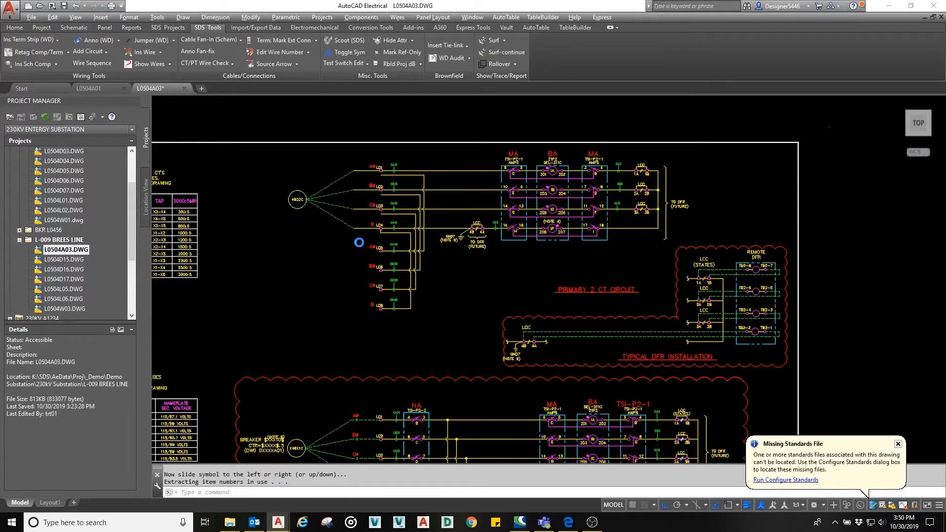
Step: Move the four fan-in wire segments between the colour markers and terminals LD1 to LD4 onto layer WIRE_EXT
{"action": "scroll", "coordinate": [333, 209], "scroll_direction": "up", "scroll_amount": 4}
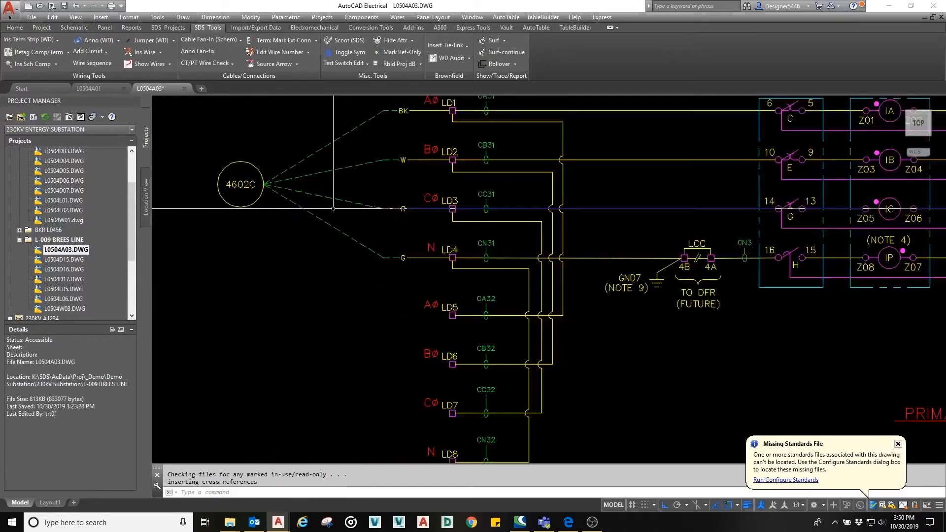
{"action": "middle_click_drag", "start_coordinate": [354, 214], "coordinate": [333, 272]}
{"action": "left_click", "coordinate": [400, 330]}
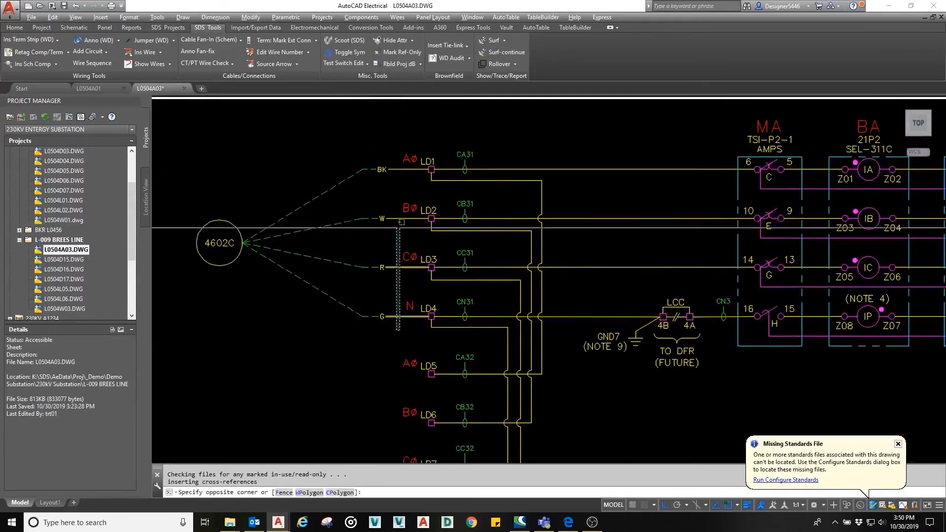
{"action": "left_click", "coordinate": [385, 159]}
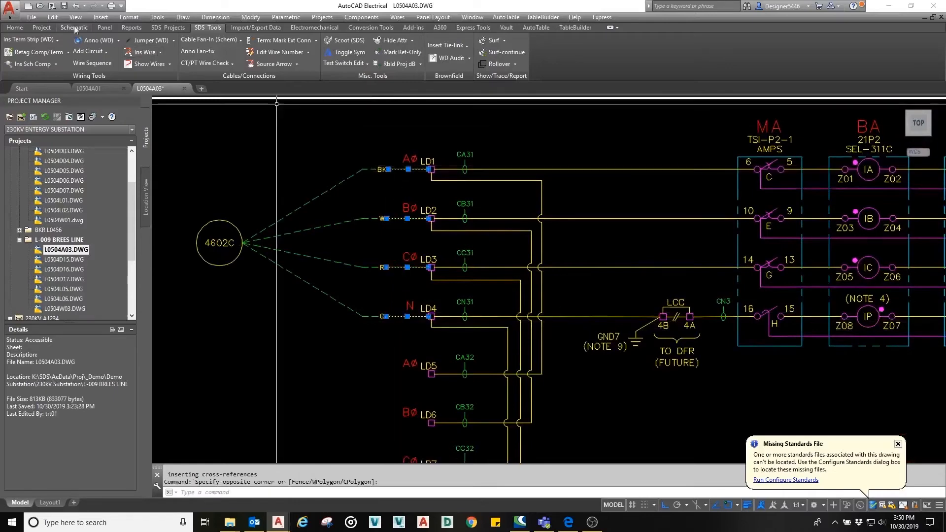
{"action": "left_click", "coordinate": [14, 27]}
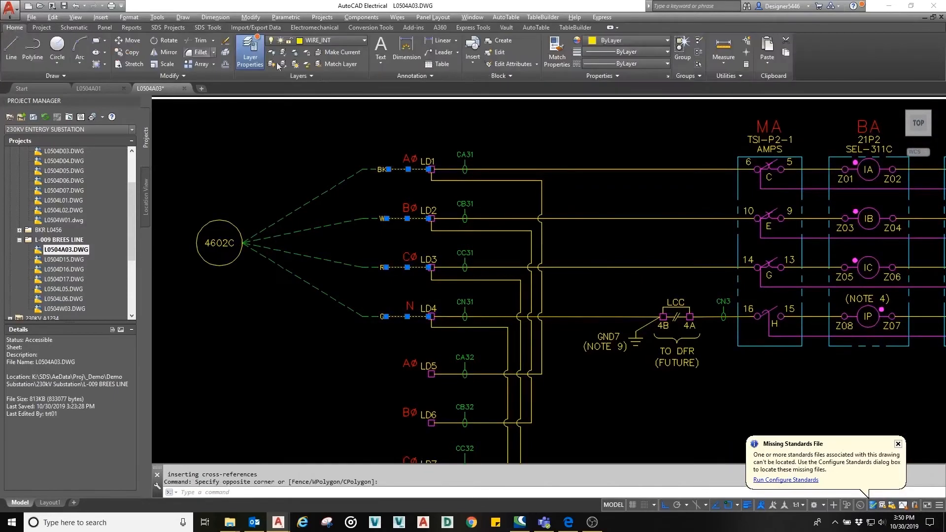
{"action": "left_click", "coordinate": [353, 43]}
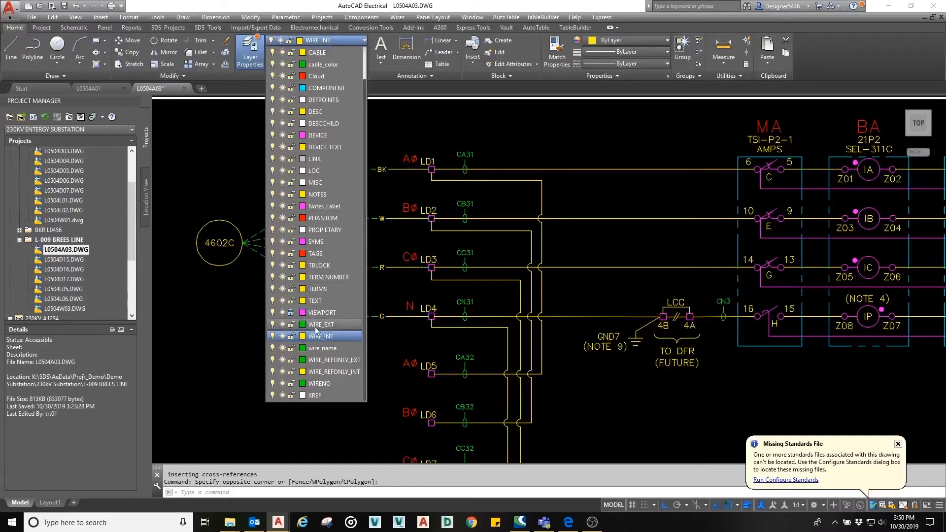
{"action": "left_click", "coordinate": [317, 331]}
{"action": "left_click", "coordinate": [412, 240]}
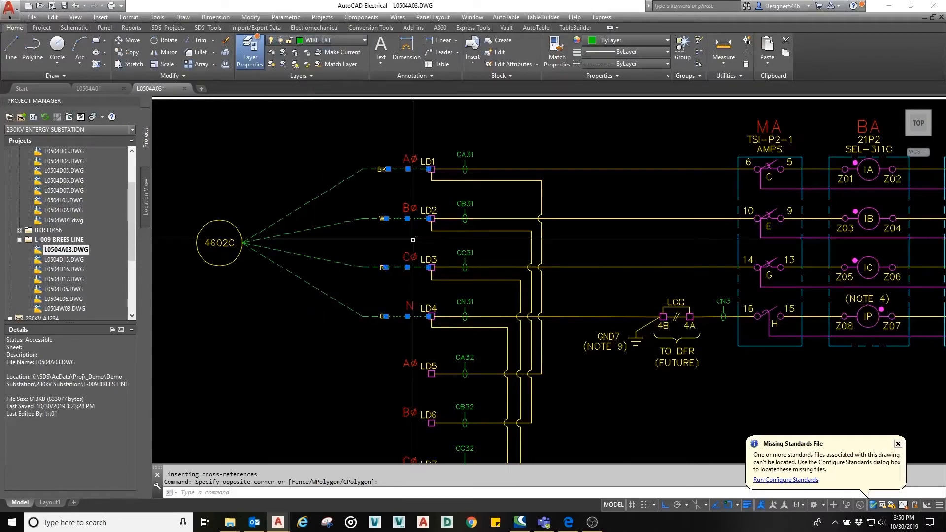
{"action": "key", "text": "Escape"}
Step: Edit the LD1 conductor's destination arrow to signal code 4602C.3 with description R
{"action": "right_click", "coordinate": [385, 168]}
{"action": "left_click", "coordinate": [384, 140]}
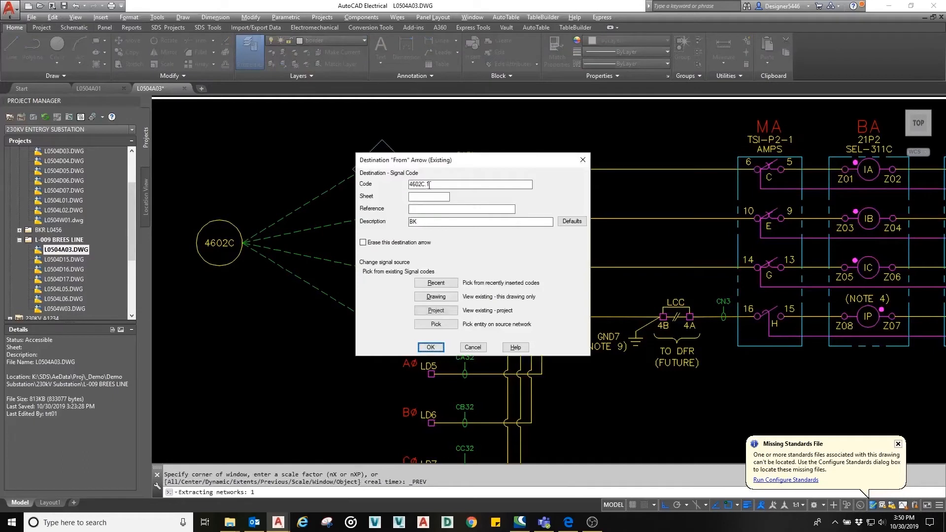
{"action": "type", "text": "3"}
{"action": "key", "text": "Tab"}
{"action": "type", "text": "4"}
{"action": "left_click", "coordinate": [430, 347]}
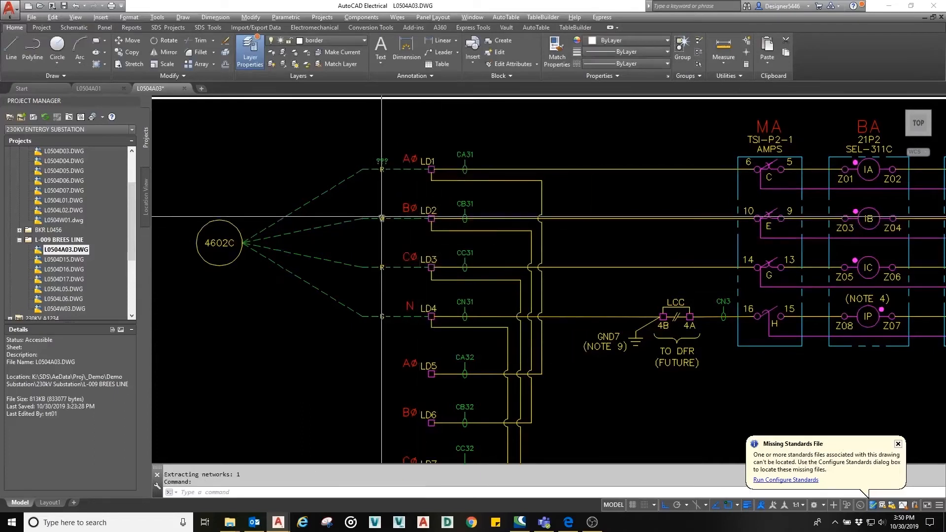
Step: Edit the LD3 conductor's destination arrow to signal code 4602C.4 with description G
{"action": "right_click", "coordinate": [384, 264]}
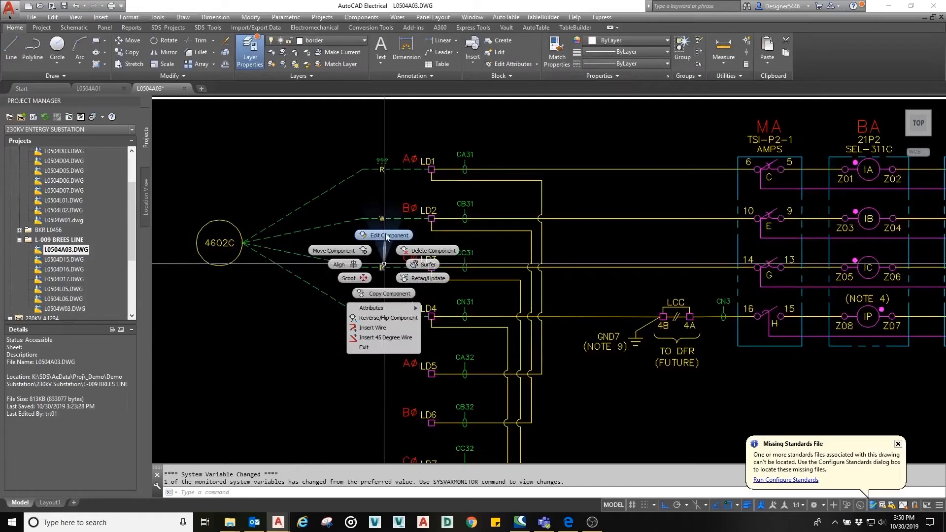
{"action": "left_click", "coordinate": [385, 235]}
{"action": "left_click", "coordinate": [418, 220]}
{"action": "type", "text": "G"}
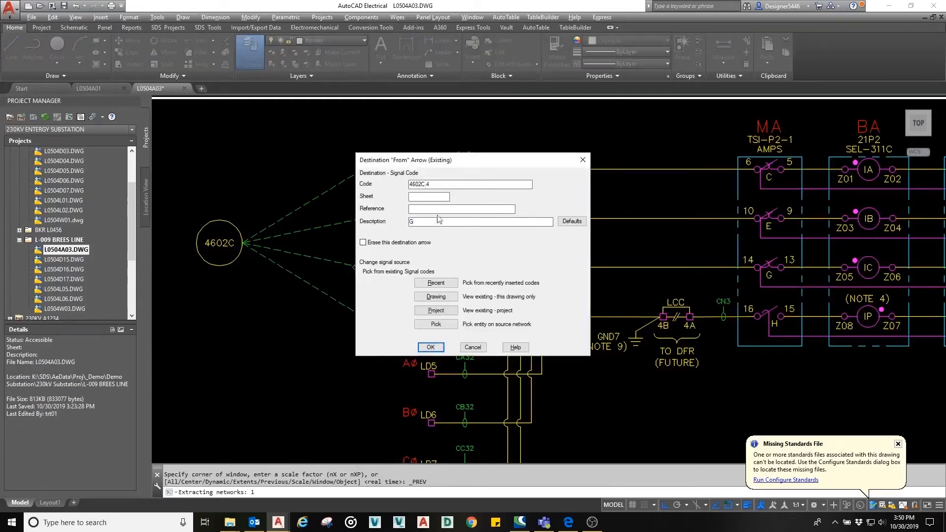
{"action": "left_click", "coordinate": [430, 347]}
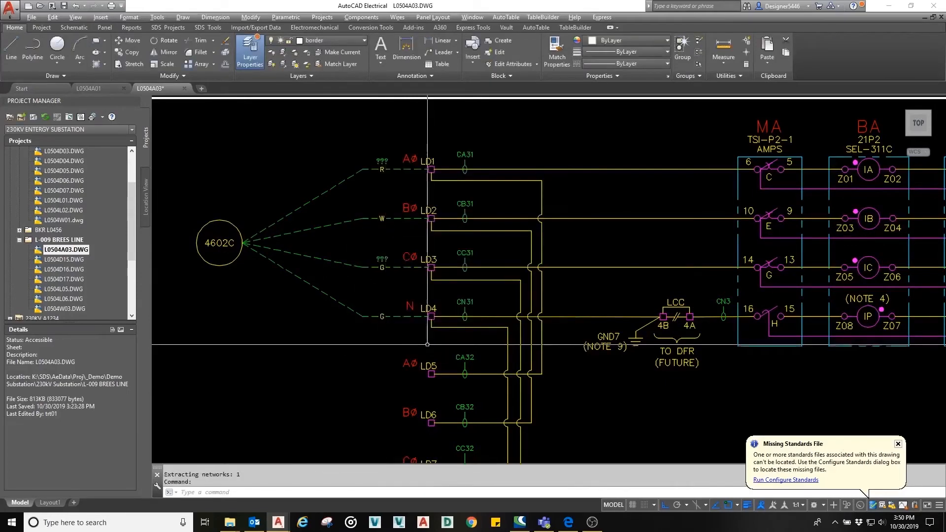
Step: Edit the LD4 conductor's destination arrow, correcting its signal code and setting its description to BK
{"action": "right_click", "coordinate": [380, 317]}
{"action": "left_click", "coordinate": [389, 279]}
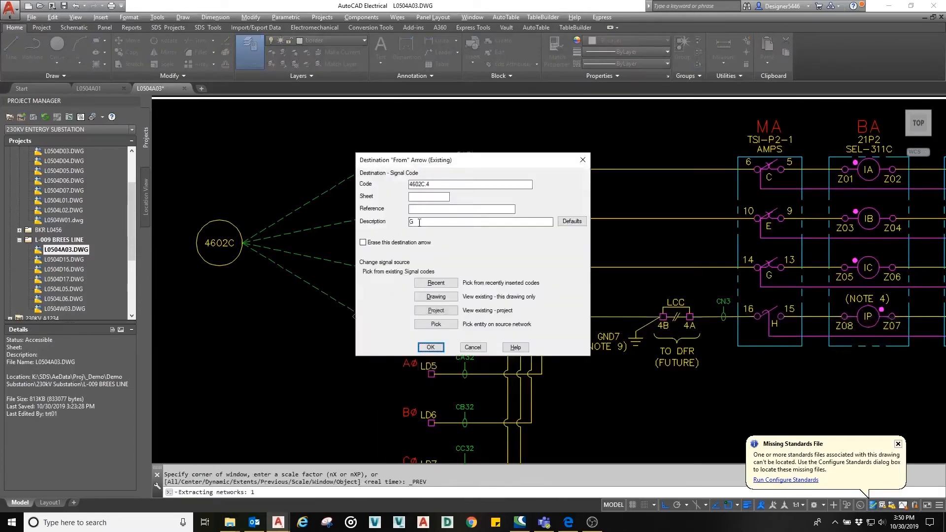
{"action": "type", "text": "BK"}
{"action": "left_click", "coordinate": [426, 195]}
{"action": "left_click", "coordinate": [430, 347]}
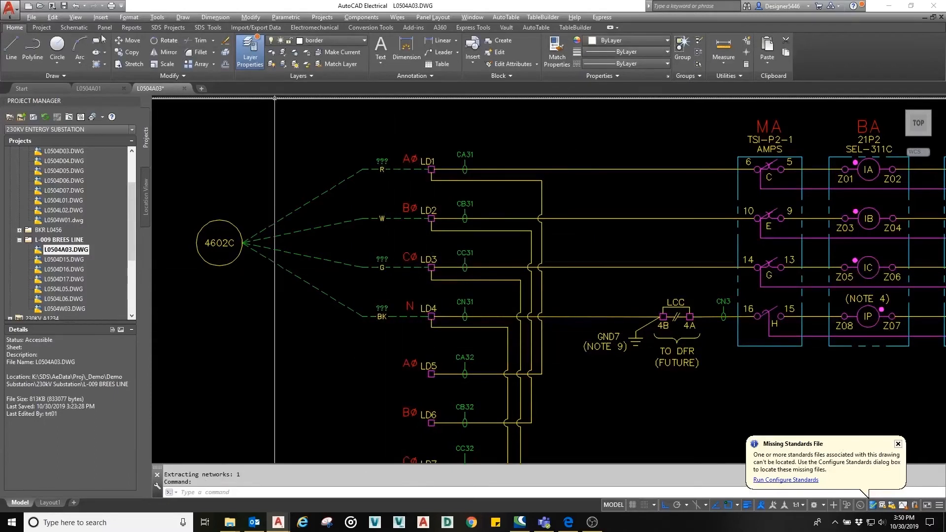
Step: Hide the ??? cross-reference attributes on the 4602C conductor arrows with a window selection around all four
{"action": "left_click", "coordinate": [74, 27]}
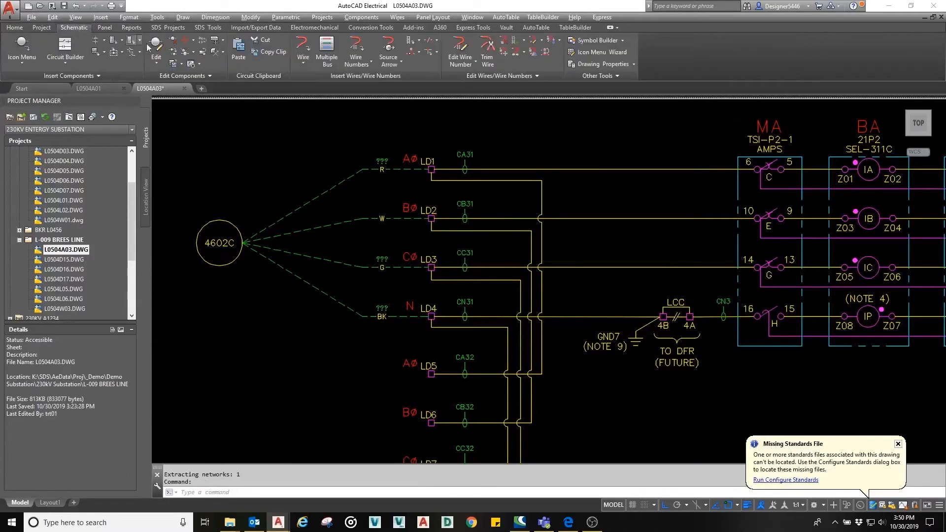
{"action": "left_click", "coordinate": [191, 64]}
{"action": "left_click", "coordinate": [388, 333]}
{"action": "left_click", "coordinate": [369, 150]}
{"action": "key", "text": "Return"}
{"action": "left_click_drag", "start_coordinate": [437, 216], "coordinate": [441, 236]}
{"action": "left_click", "coordinate": [451, 331]}
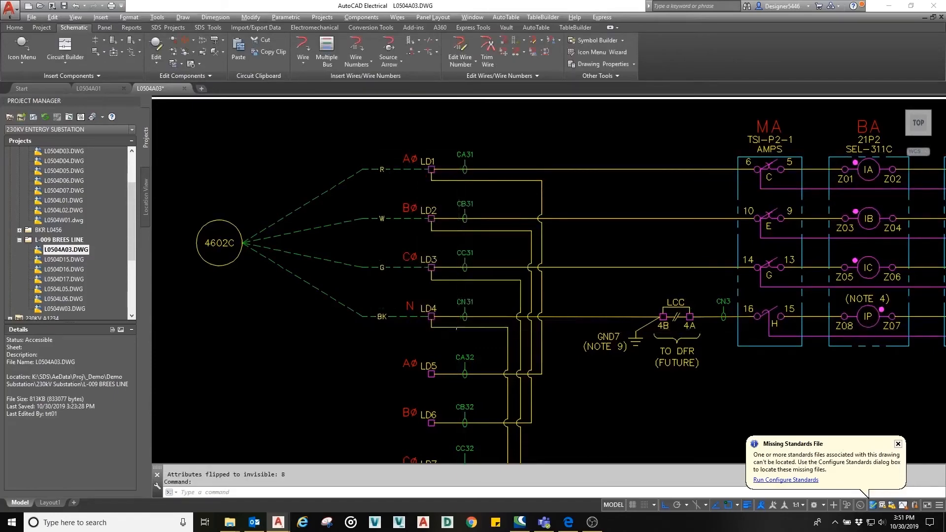
Step: Use the Reference-only Tool to mark the 4602C destination cable symbol as Reference-only with a link to a Master
{"action": "scroll", "coordinate": [367, 293], "scroll_direction": "down", "scroll_amount": 3}
{"action": "middle_click_drag", "start_coordinate": [367, 293], "coordinate": [461, 255]}
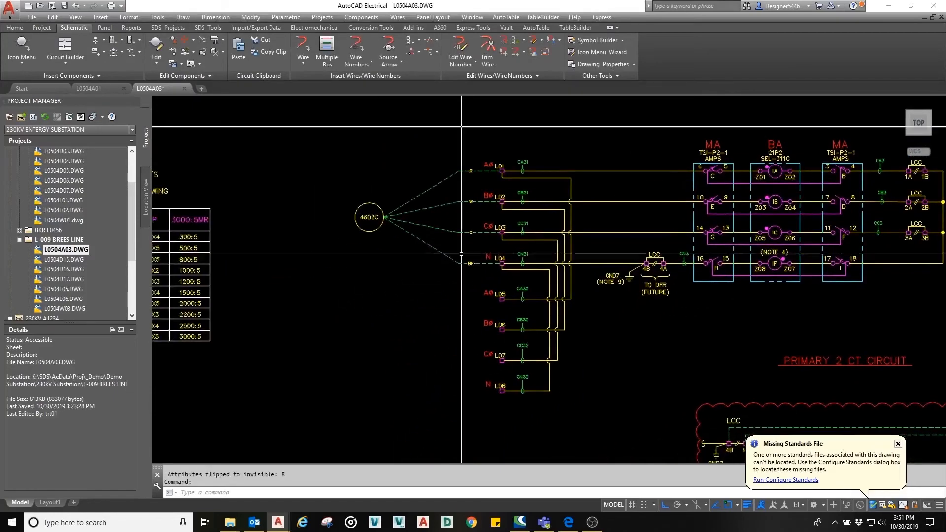
{"action": "left_click", "coordinate": [208, 28]}
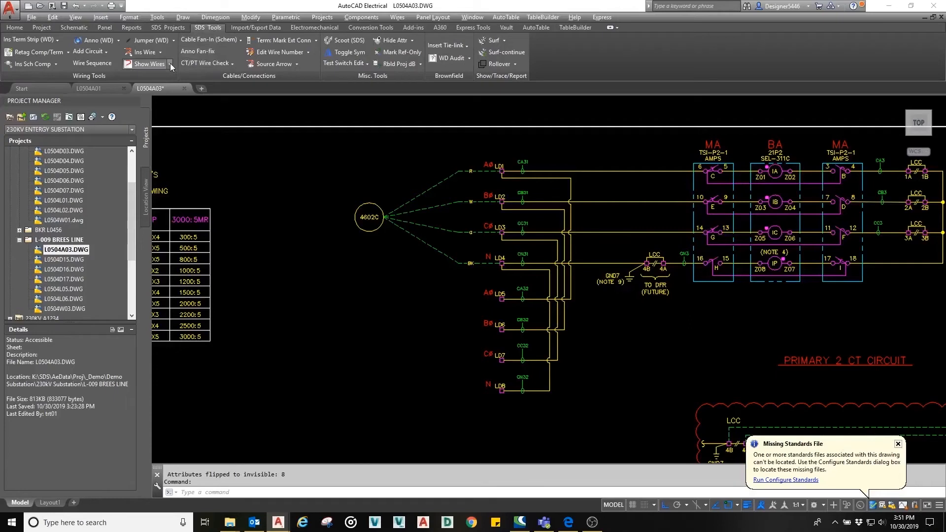
{"action": "left_click", "coordinate": [420, 64]}
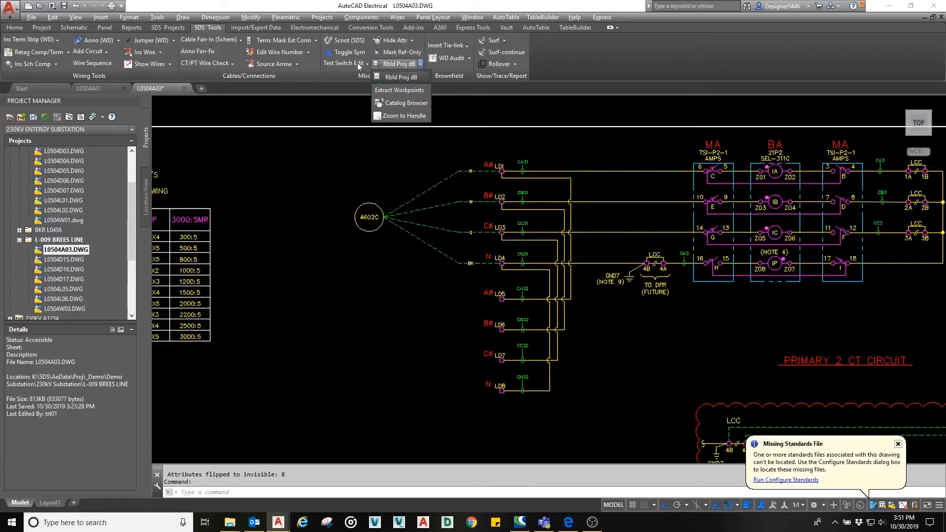
{"action": "left_click", "coordinate": [390, 51]}
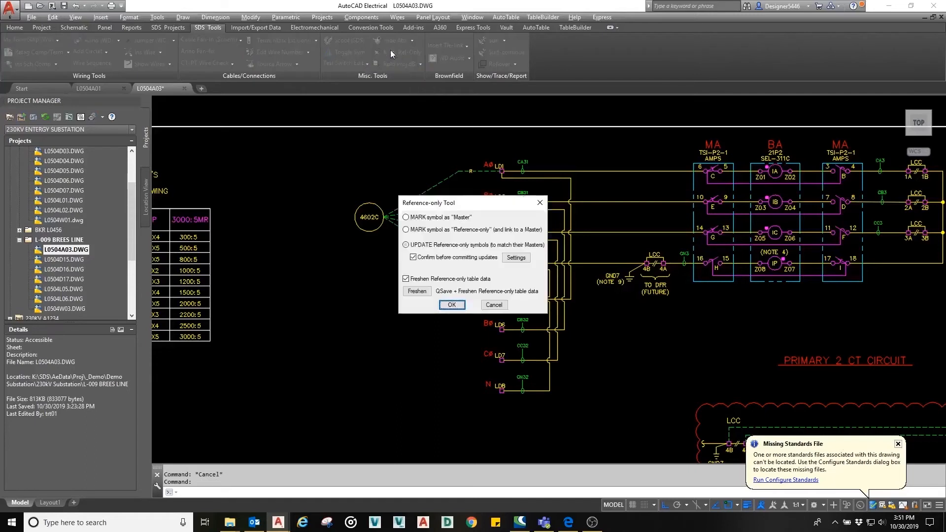
{"action": "left_click", "coordinate": [438, 230]}
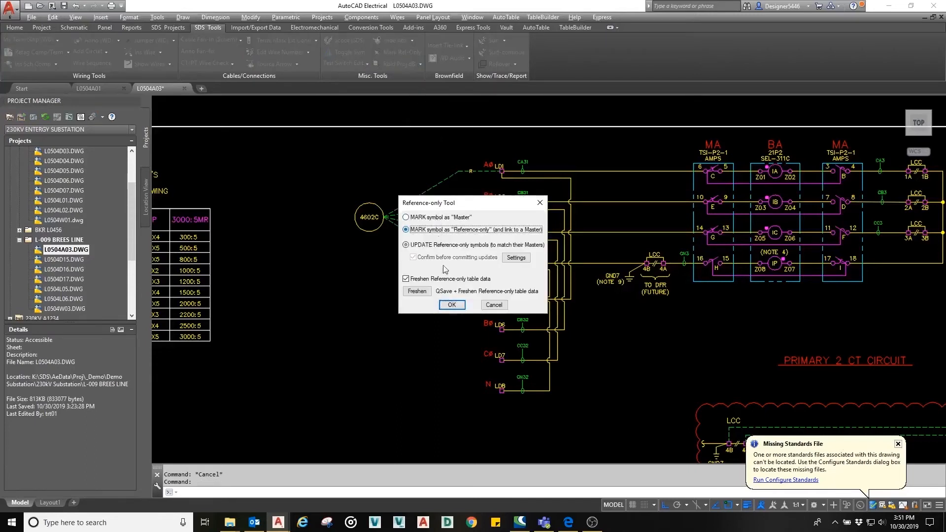
{"action": "left_click", "coordinate": [451, 305]}
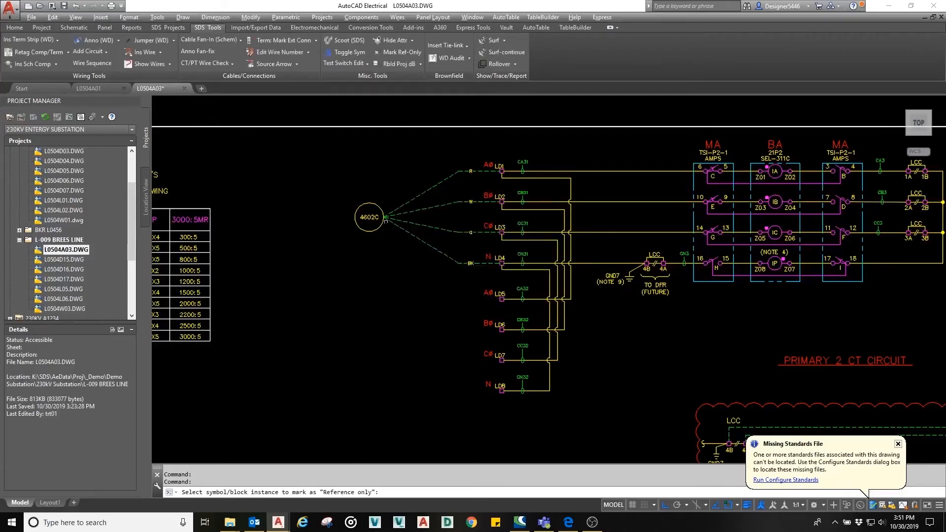
{"action": "left_click", "coordinate": [369, 217]}
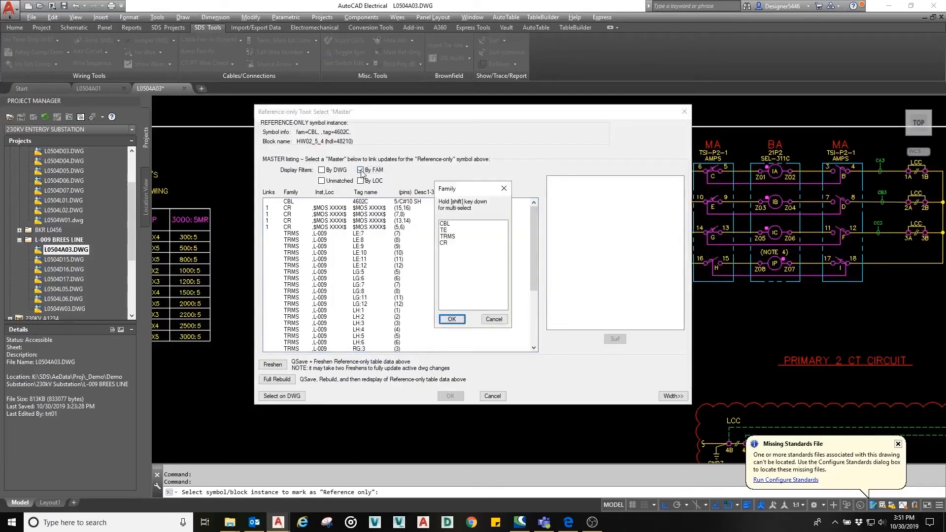
Step: Filter the Master listing by family CBL and link the symbol to the 4602C master, 5/C#10 SH
{"action": "left_click", "coordinate": [445, 224]}
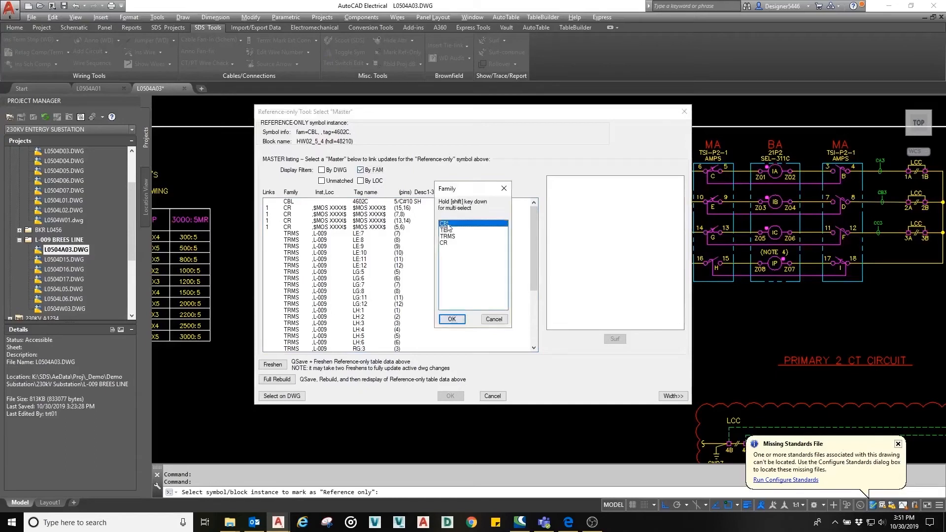
{"action": "left_click", "coordinate": [452, 319]}
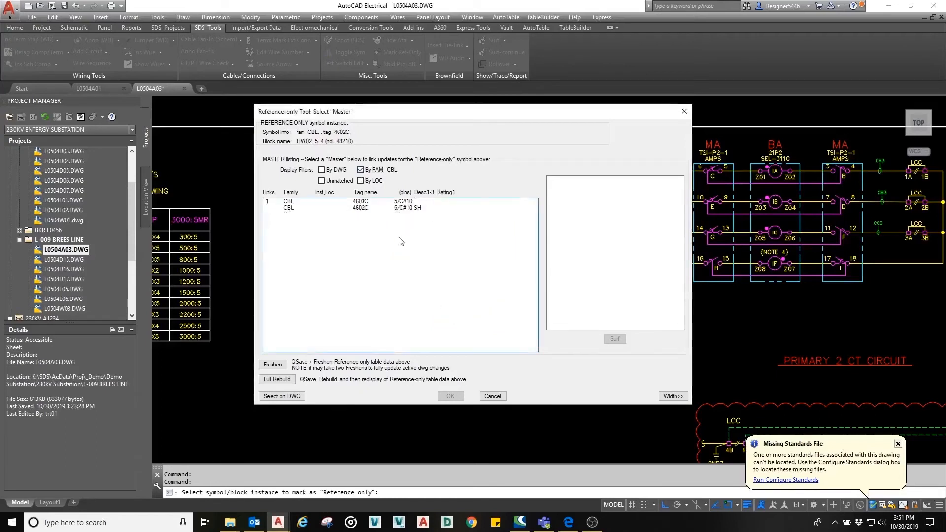
{"action": "left_click", "coordinate": [360, 208]}
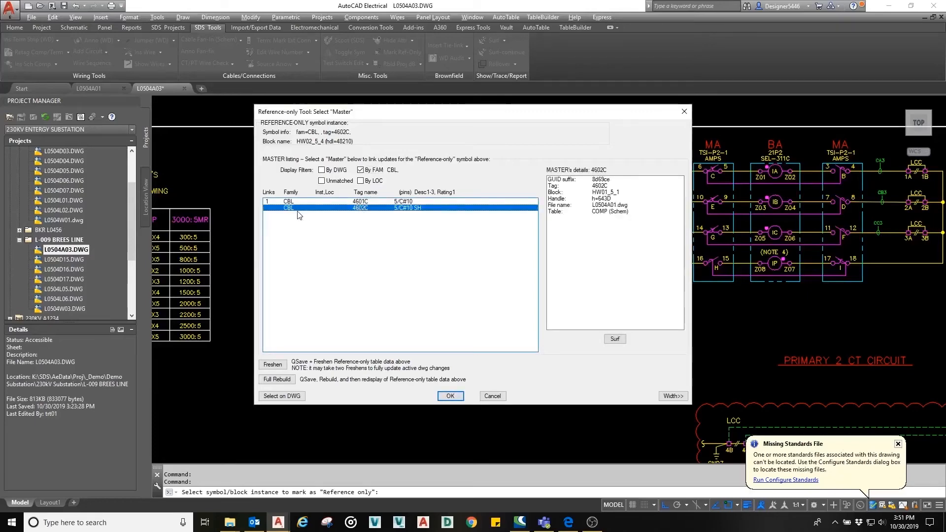
{"action": "left_click", "coordinate": [445, 397]}
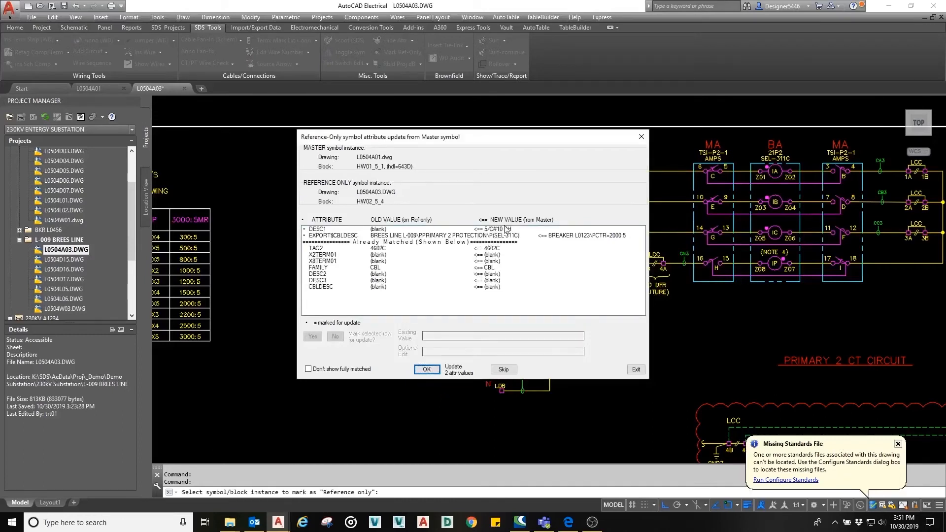
Step: Exclude EXPORT$CBLDESC from the master update and apply only DESC1 5/C#10 SH to the 4602C destination symbol
{"action": "left_click", "coordinate": [341, 236]}
{"action": "left_click", "coordinate": [335, 336]}
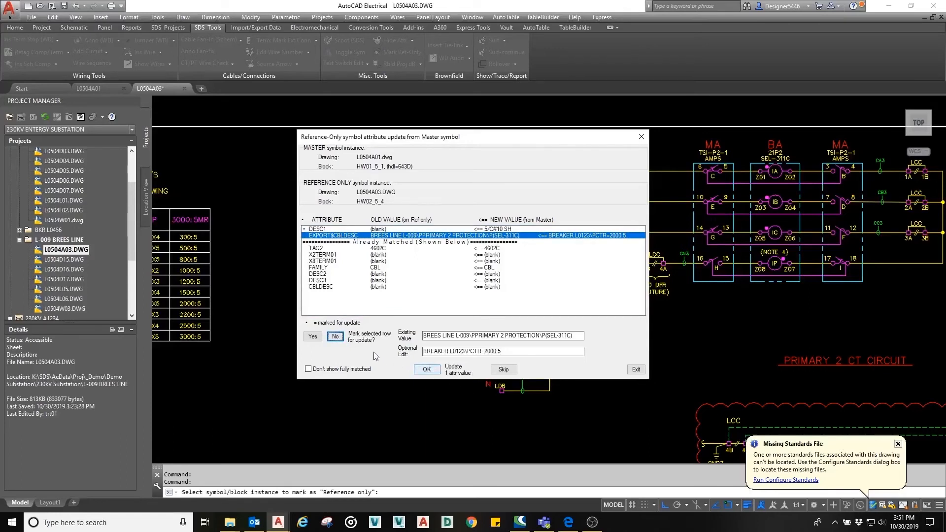
{"action": "left_click", "coordinate": [426, 370]}
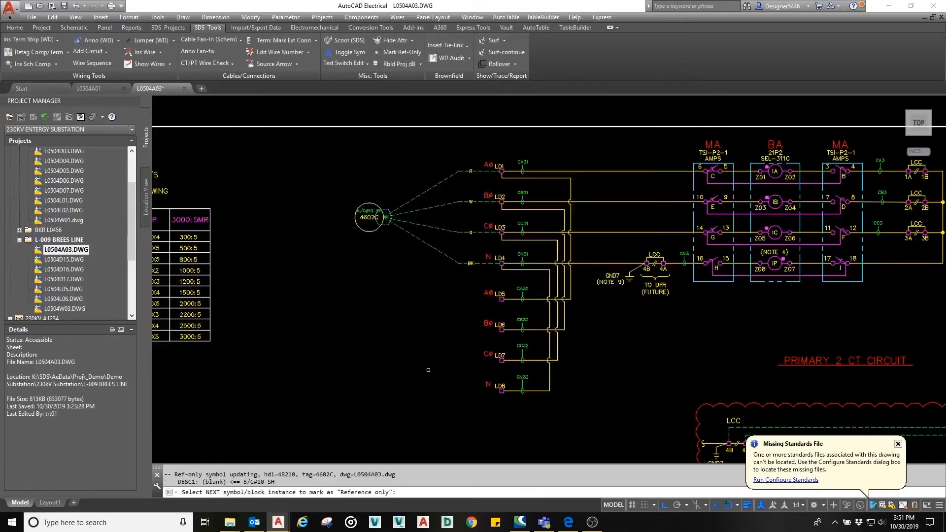
{"action": "key", "text": "Return"}
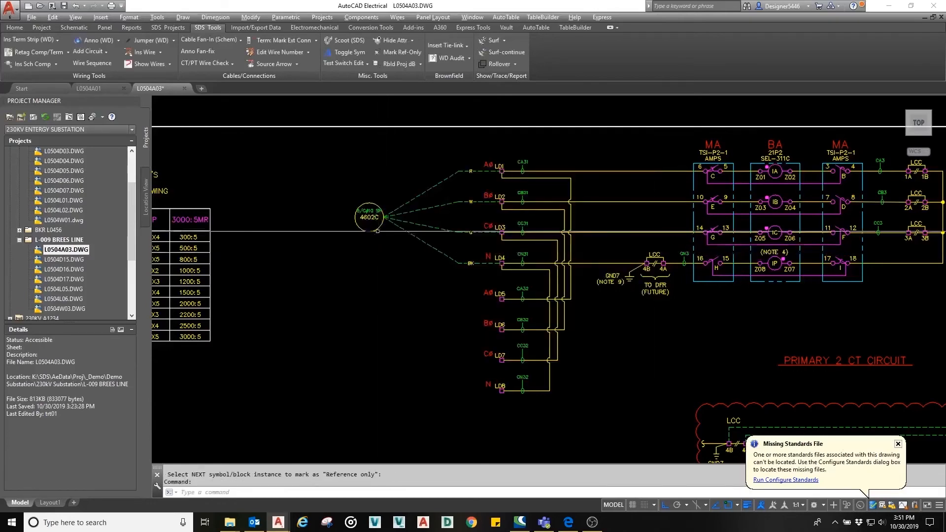
Step: Hide the 5/C#10 SH description attribute on the 4602C cable symbol and save the drawing
{"action": "scroll", "coordinate": [375, 210], "scroll_direction": "up", "scroll_amount": 2}
{"action": "right_click", "coordinate": [364, 214]}
{"action": "mouse_move", "coordinate": [374, 248]}
{"action": "left_click", "coordinate": [406, 259]}
{"action": "left_click", "coordinate": [373, 208]}
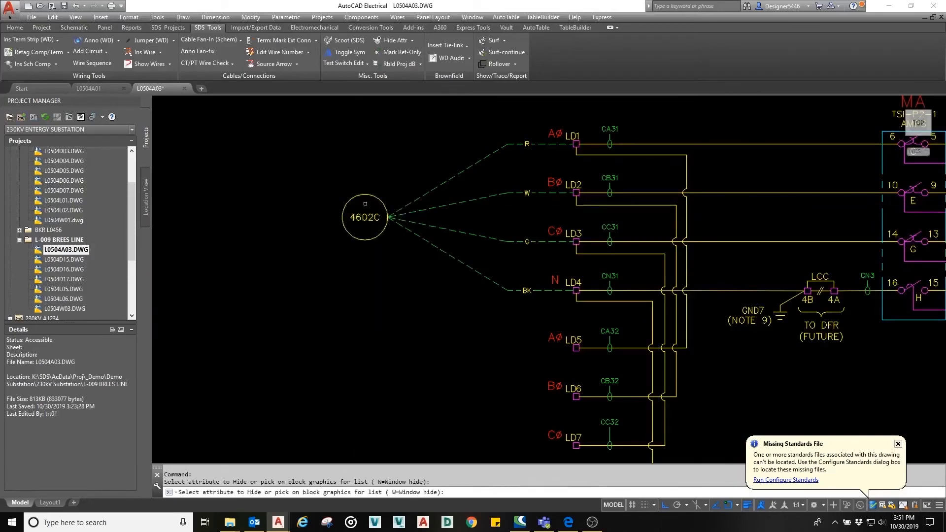
{"action": "scroll", "coordinate": [401, 205], "scroll_direction": "down", "scroll_amount": 1}
{"action": "middle_click_drag", "start_coordinate": [403, 205], "coordinate": [498, 216]}
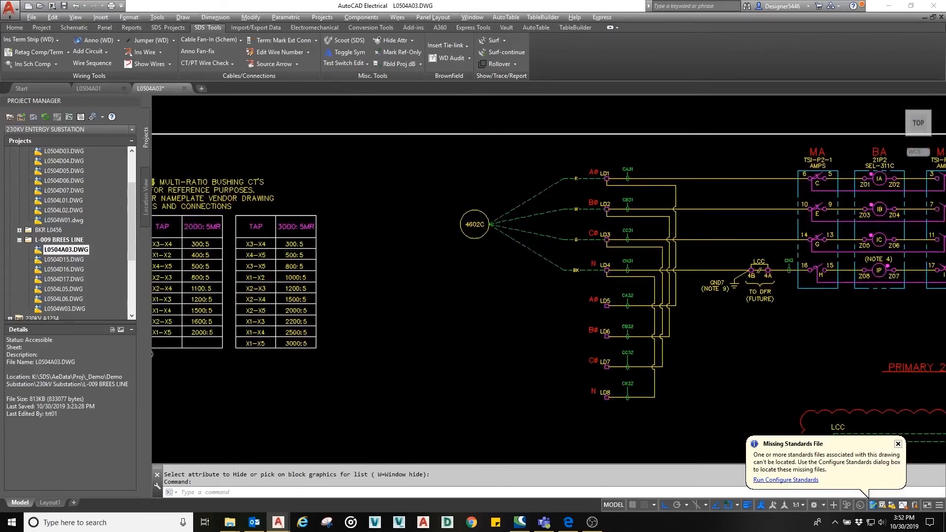
{"action": "key", "text": "ctrl+s"}
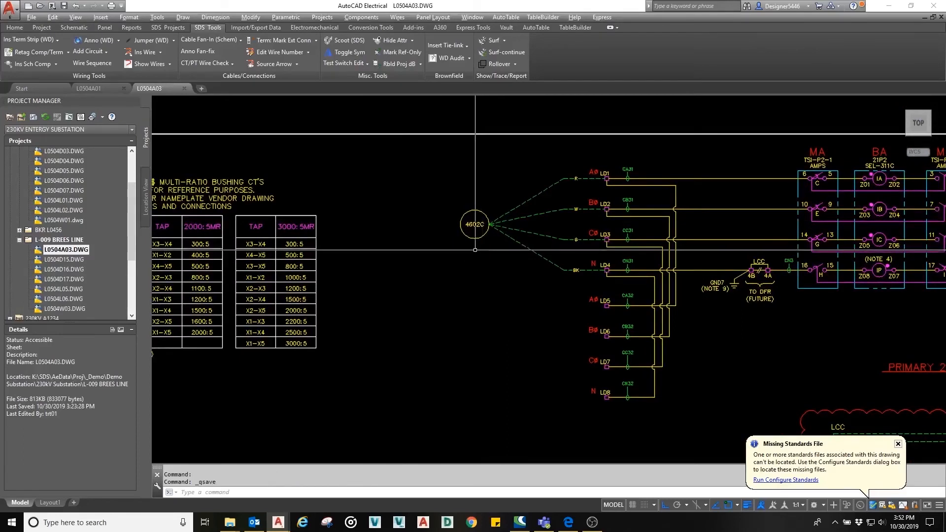
Step: Run the SDS_DREF cross-reference update on the 4602C destination cable symbol
{"action": "type", "text": "s"}
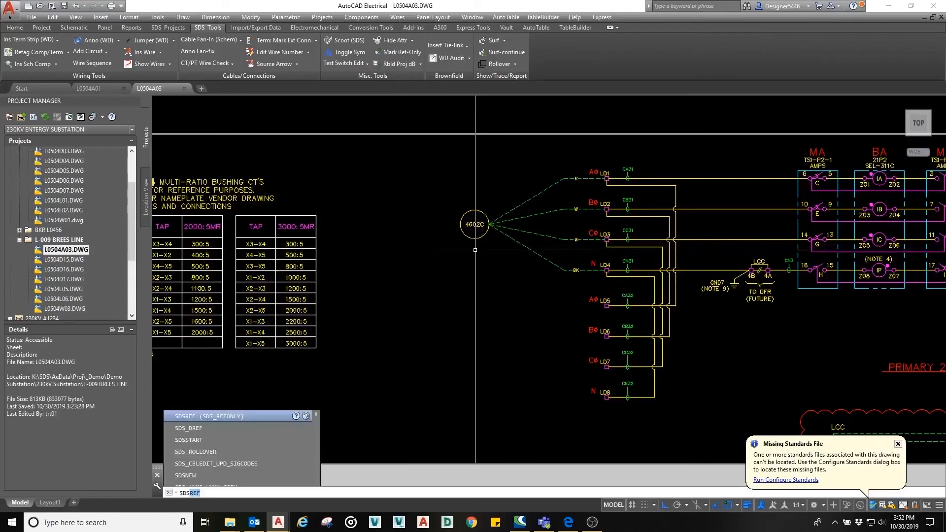
{"action": "left_click", "coordinate": [202, 428]}
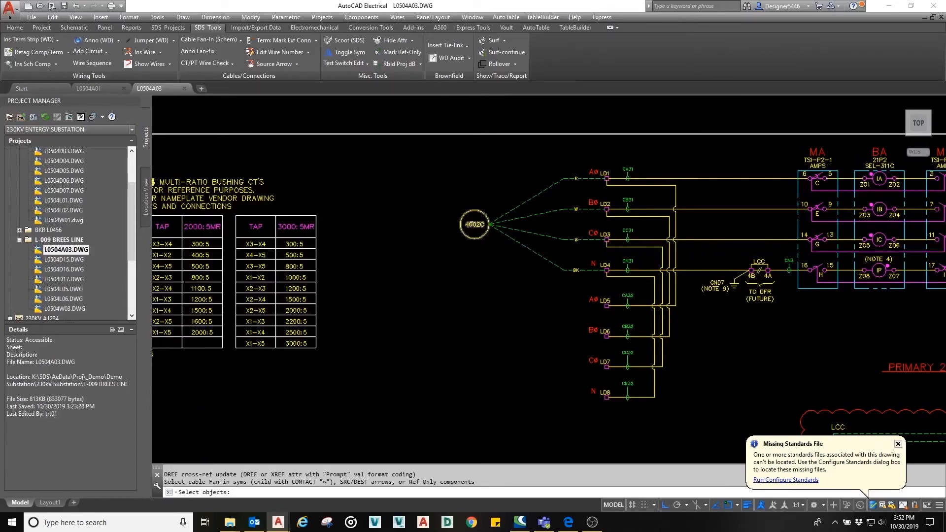
{"action": "left_click", "coordinate": [474, 224]}
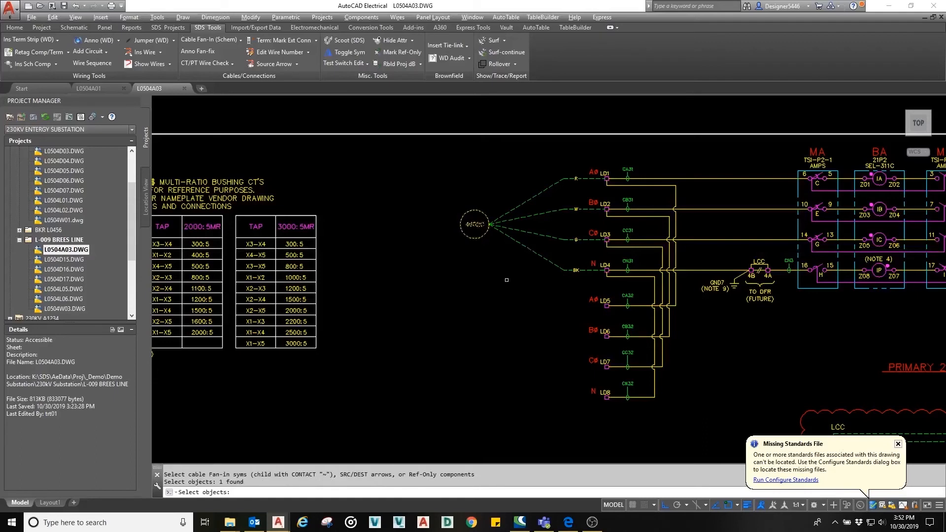
{"action": "key", "text": "Return"}
Step: Move the (DWG L0504A01) reference attribute of the 4602C destination symbol slightly down, below the CTR=2000:5 line
{"action": "right_click", "coordinate": [448, 234]}
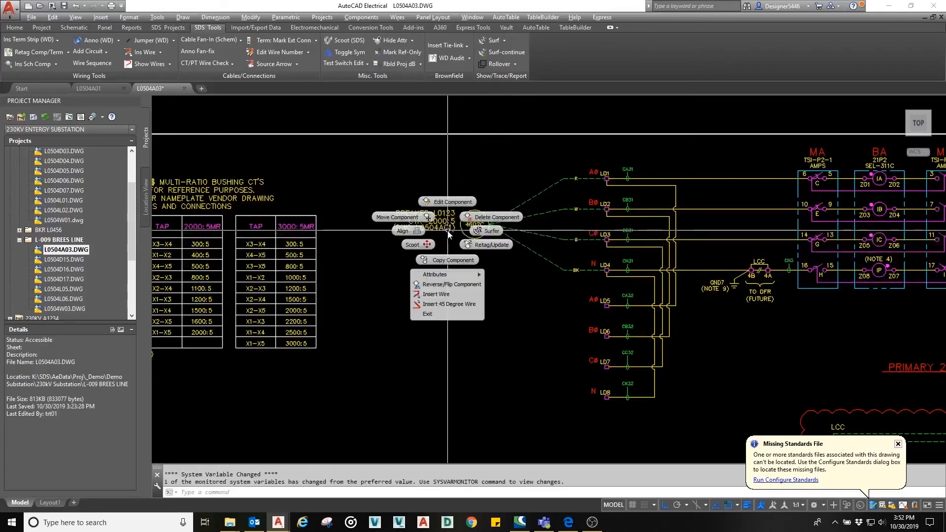
{"action": "mouse_move", "coordinate": [444, 280]}
{"action": "left_click", "coordinate": [522, 288]}
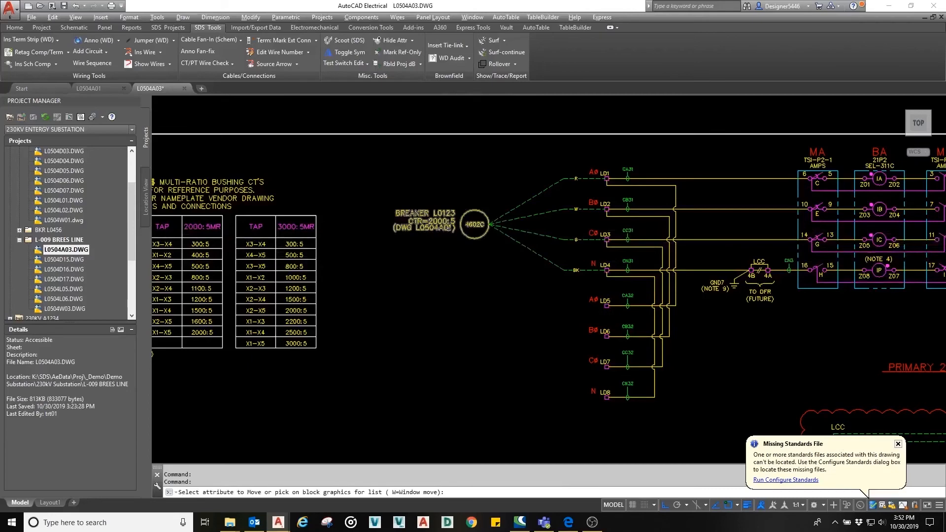
{"action": "scroll", "coordinate": [446, 230], "scroll_direction": "up", "scroll_amount": 2}
{"action": "key", "text": "Return"}
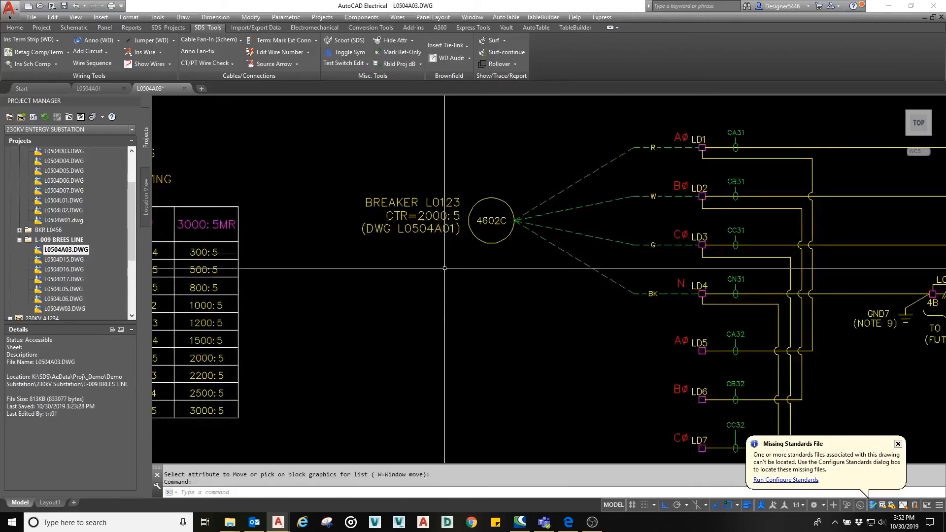
{"action": "scroll", "coordinate": [445, 268], "scroll_direction": "down", "scroll_amount": 2}
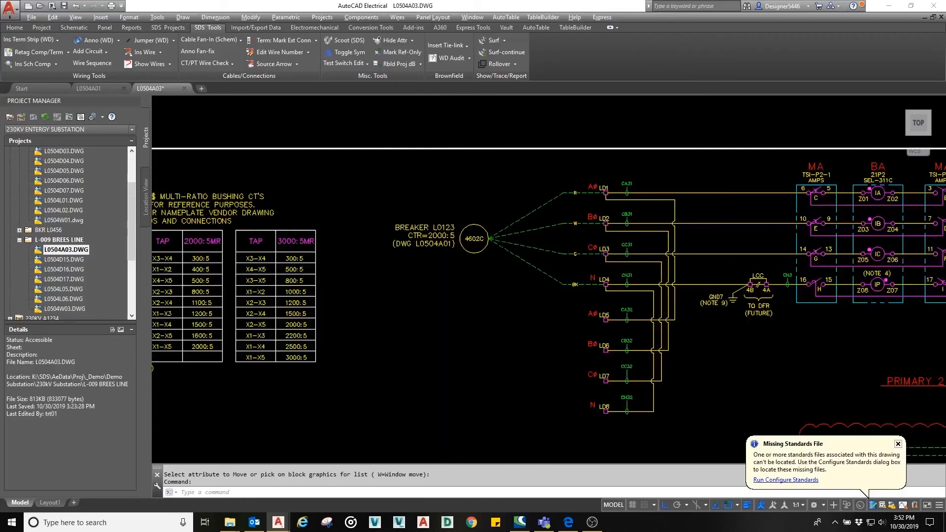
Step: Surf from the 4602C destination symbol to its master cable symbol on drawing L0504A01
{"action": "right_click", "coordinate": [474, 237]}
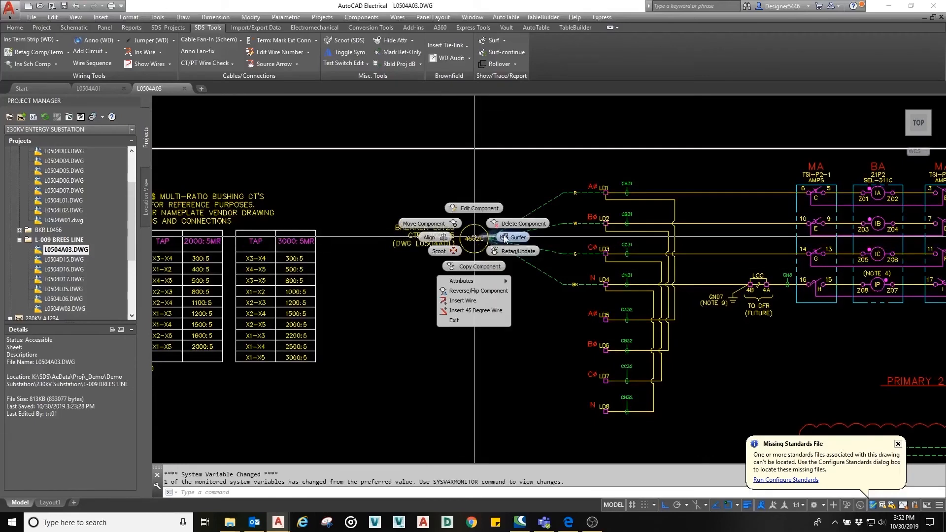
{"action": "left_click", "coordinate": [505, 238]}
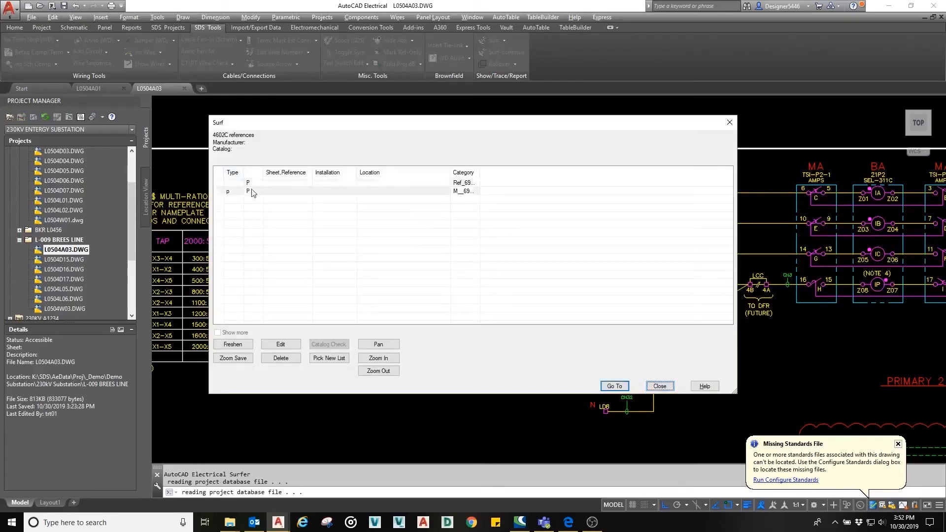
{"action": "left_click", "coordinate": [252, 191]}
{"action": "left_click", "coordinate": [615, 388]}
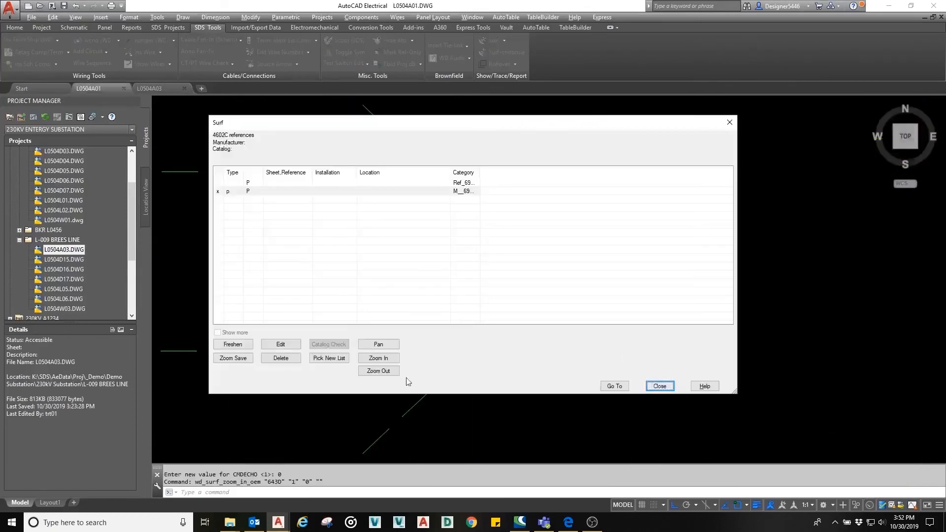
{"action": "left_click", "coordinate": [659, 386]}
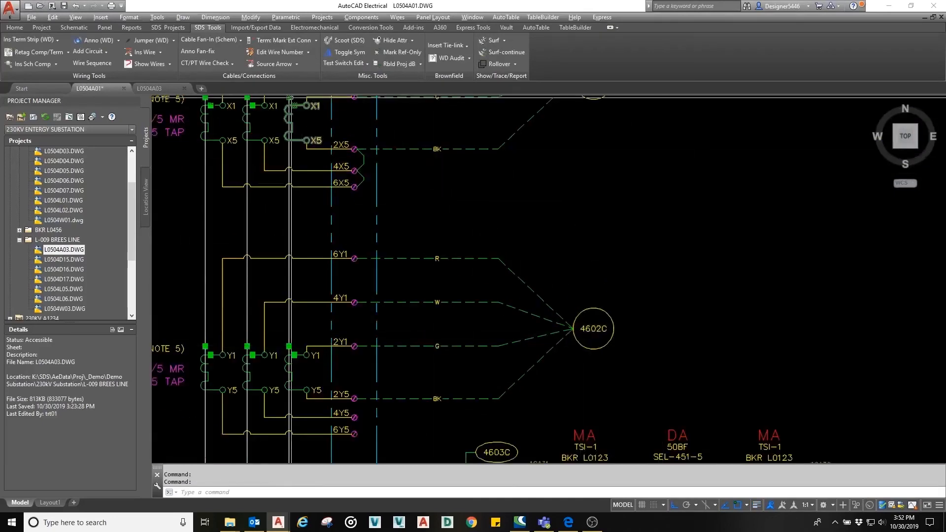
Step: Run the DREF cross-reference update on the 4602C master cable symbol
{"action": "left_click", "coordinate": [296, 64]}
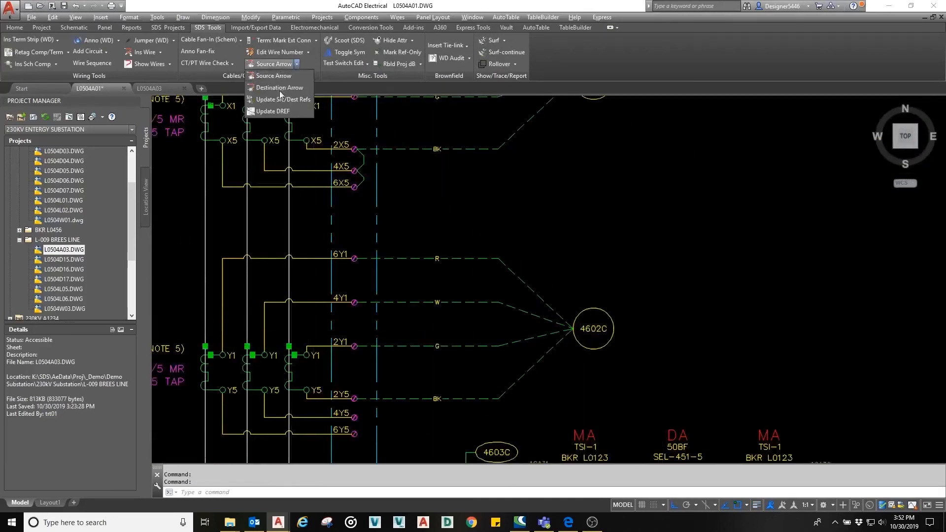
{"action": "left_click", "coordinate": [271, 111]}
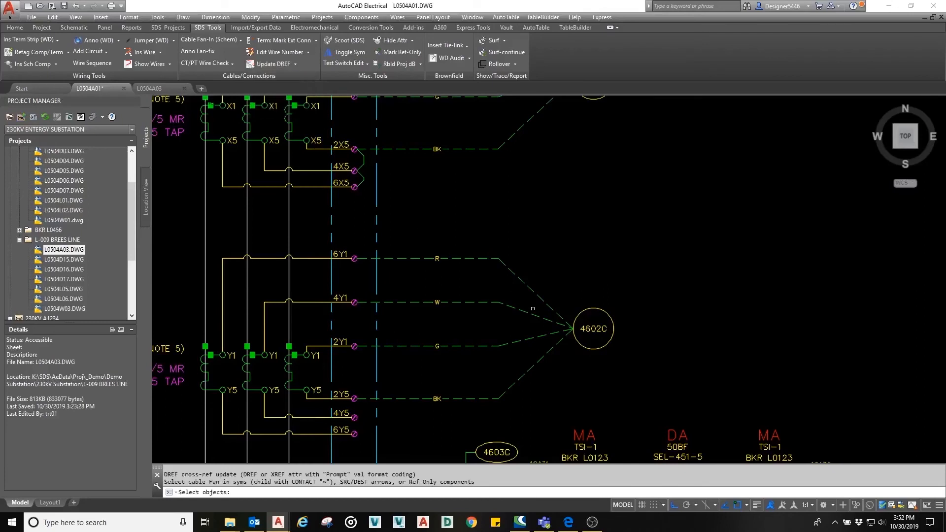
{"action": "left_click", "coordinate": [592, 327]}
{"action": "key", "text": "Return"}
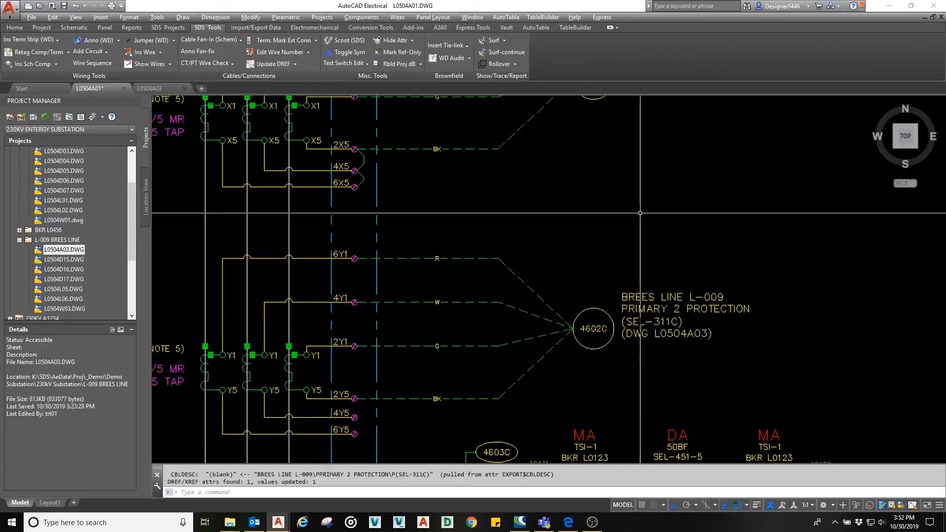
{"action": "right_click", "coordinate": [664, 336]}
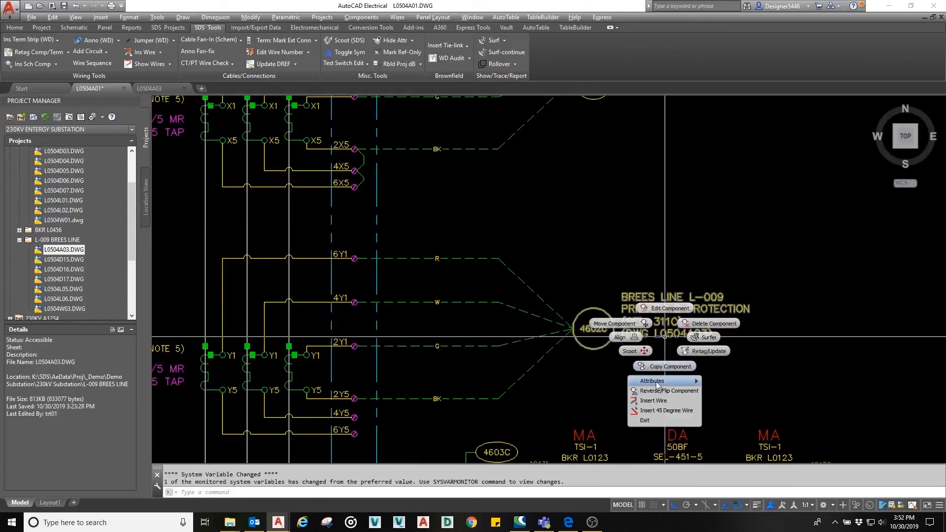
{"action": "mouse_move", "coordinate": [656, 383]}
{"action": "left_click", "coordinate": [720, 392]}
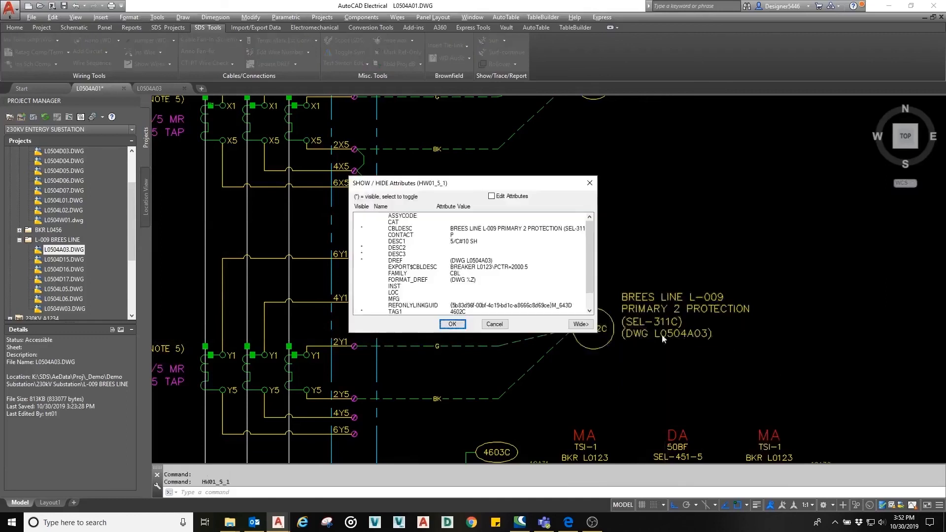
{"action": "left_click", "coordinate": [503, 323]}
Step: Move the (DWG L0504A03) reference attribute of the 4602C master symbol slightly down, below the (SEL-311C) line, and save the drawing
{"action": "right_click", "coordinate": [658, 334]}
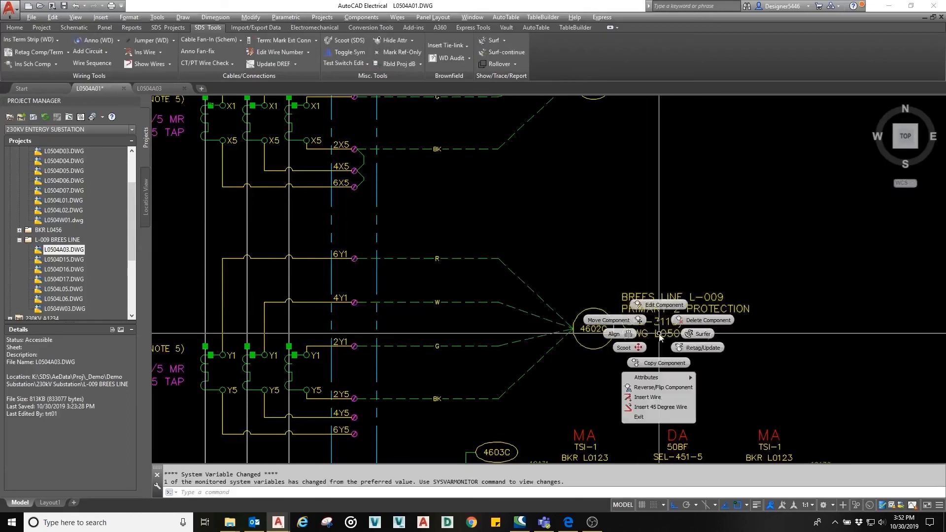
{"action": "mouse_move", "coordinate": [665, 378]}
{"action": "left_click", "coordinate": [720, 388]}
{"action": "left_click", "coordinate": [659, 335]}
{"action": "key", "text": "Return"}
{"action": "left_click", "coordinate": [666, 352]}
{"action": "left_click", "coordinate": [667, 354]}
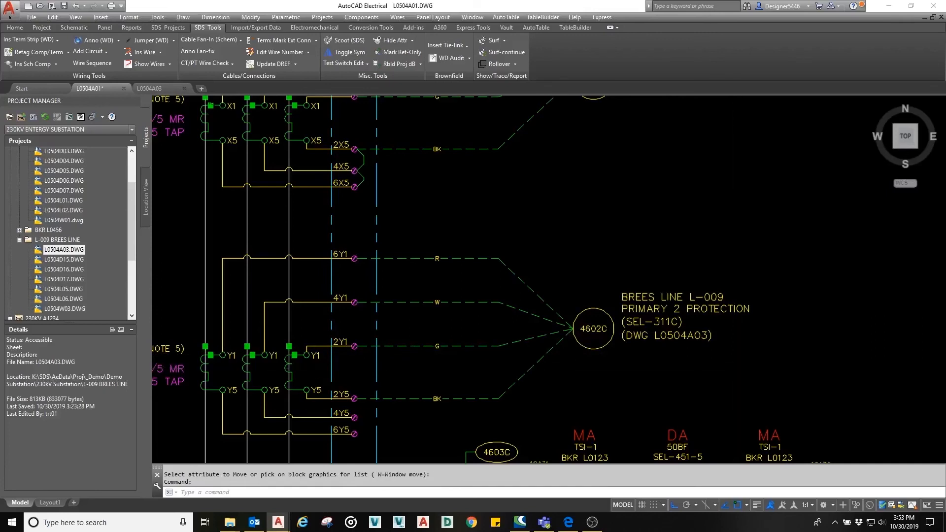
{"action": "key", "text": "ctrl+s"}
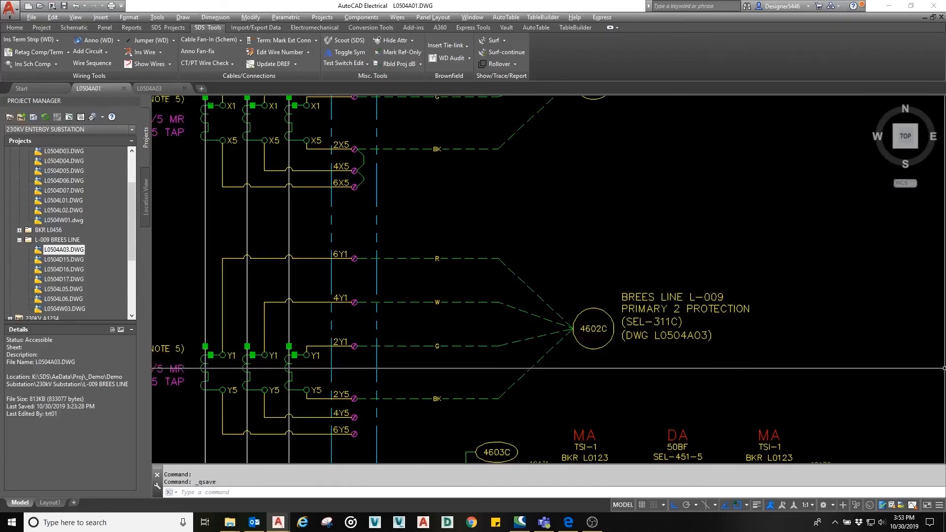